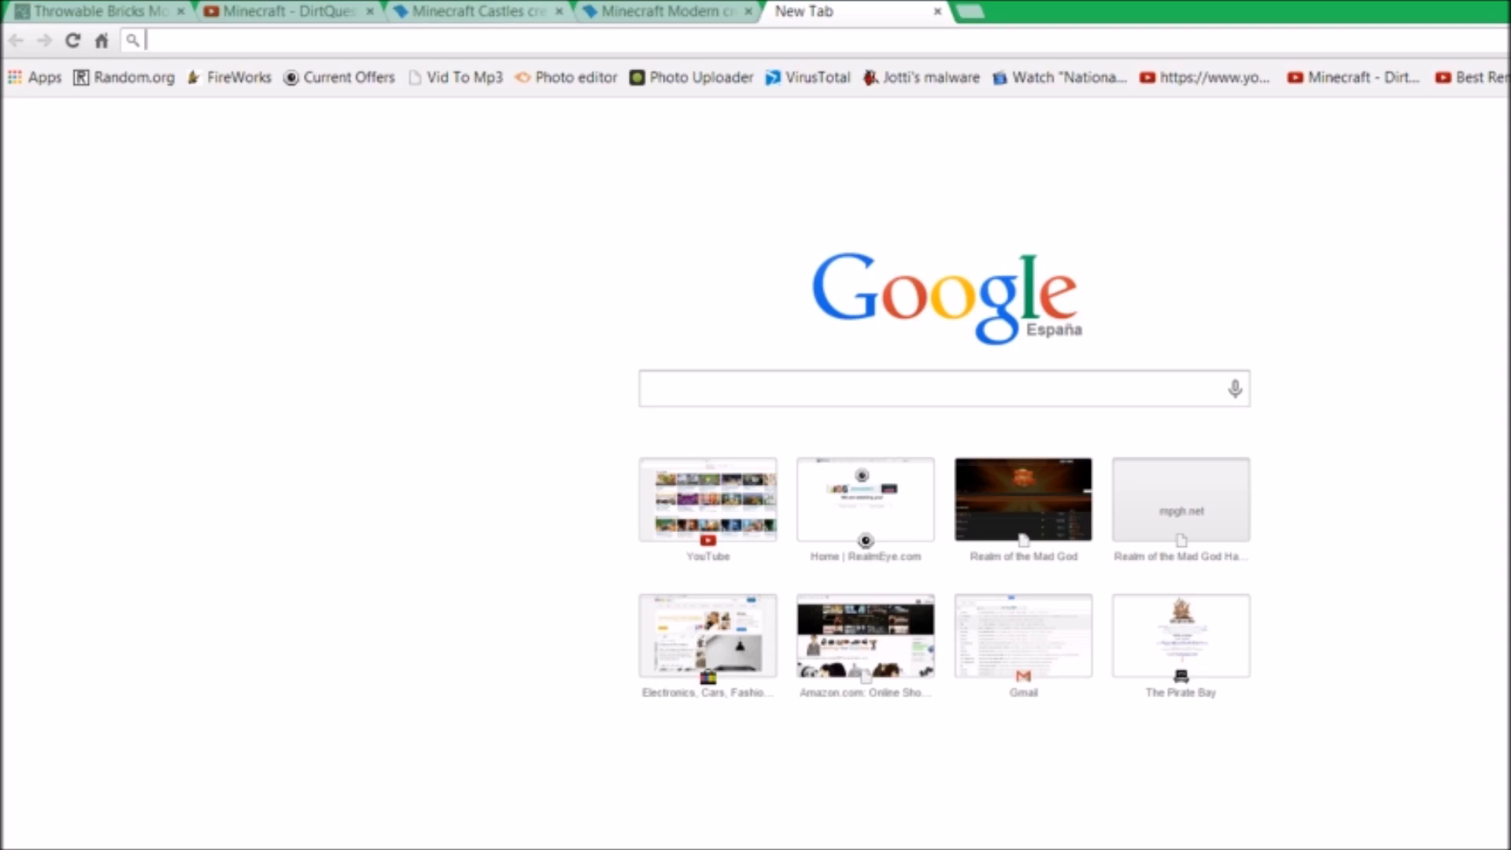
Open the ATLauncher downloads page at atlauncher.com/downloads.
left_click(319, 37)
type("atlaun")
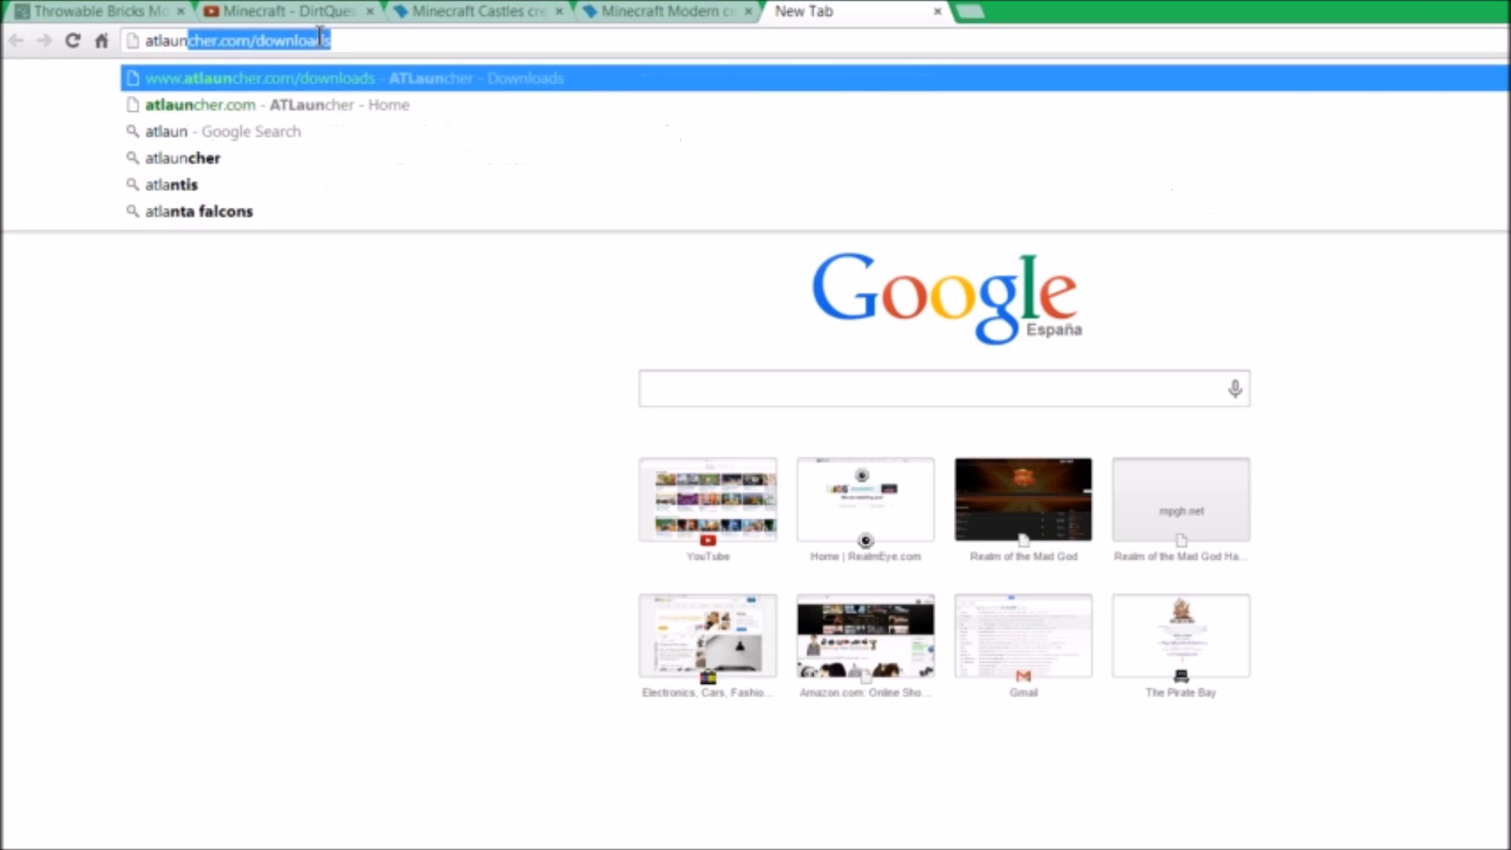
key("Return")
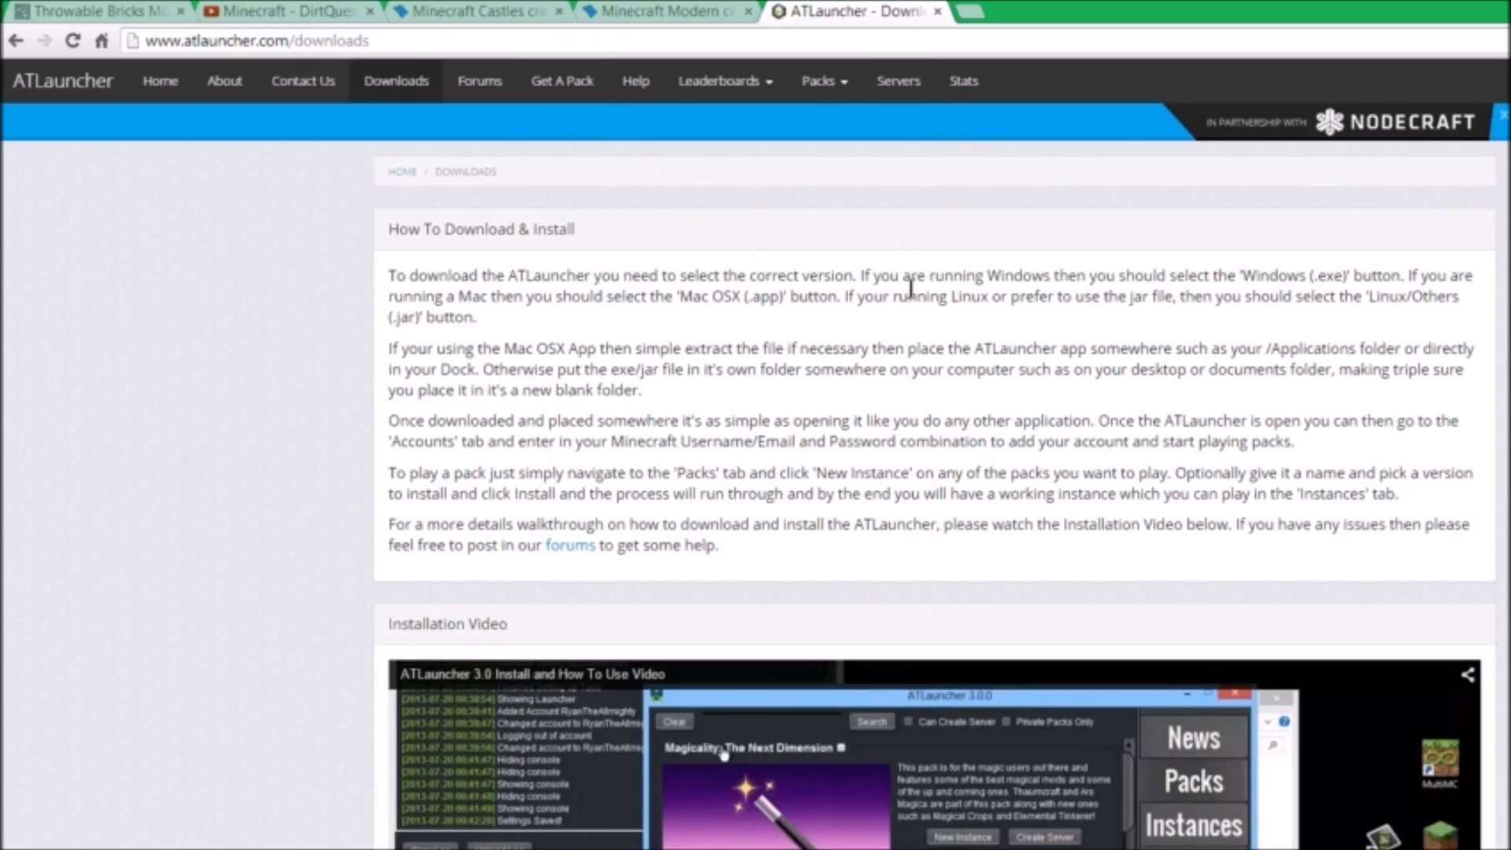
Download the Windows (.exe) version of ATLauncher from the Downloads section of the page.
scroll(969, 260, "down", 1)
scroll(969, 260, "up", 2)
scroll(947, 262, "down", 7)
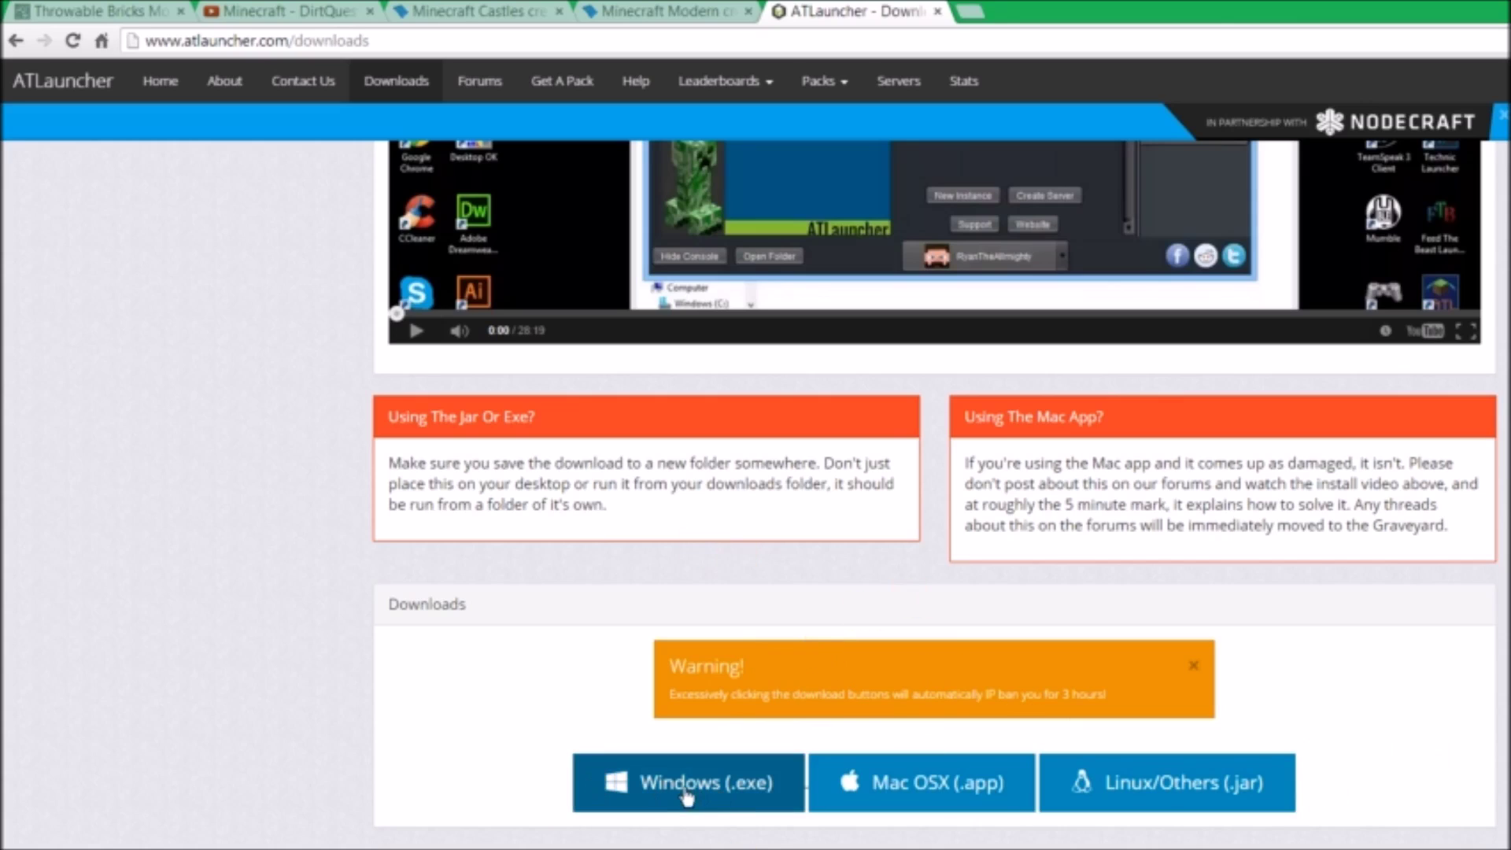
left_click(756, 782)
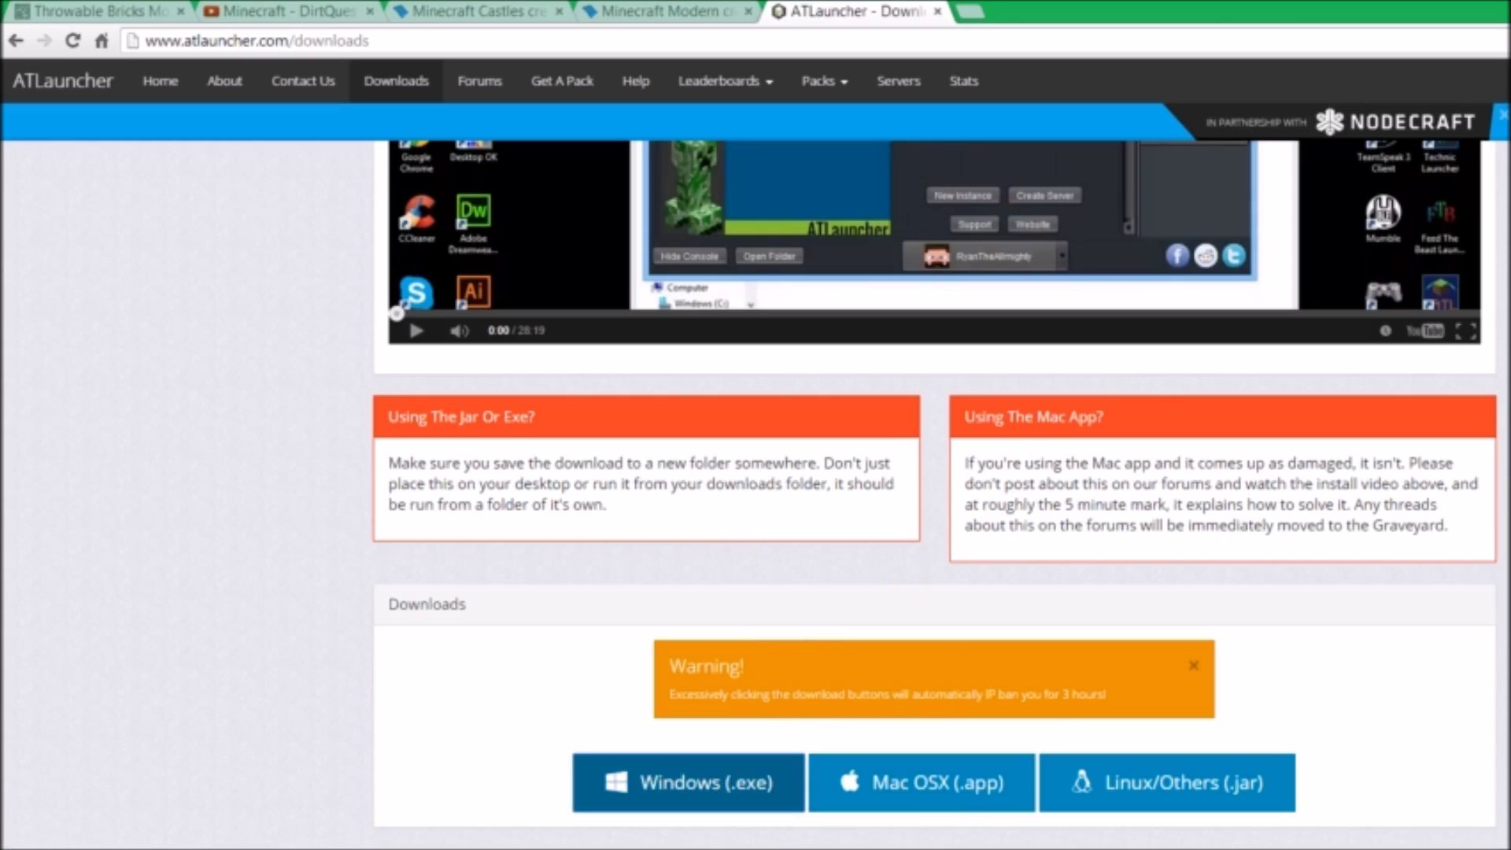
Switch to the "At Launcher thing" folder, run ATLauncher from it and move the launcher window clear of the file list.
left_click(820, 819)
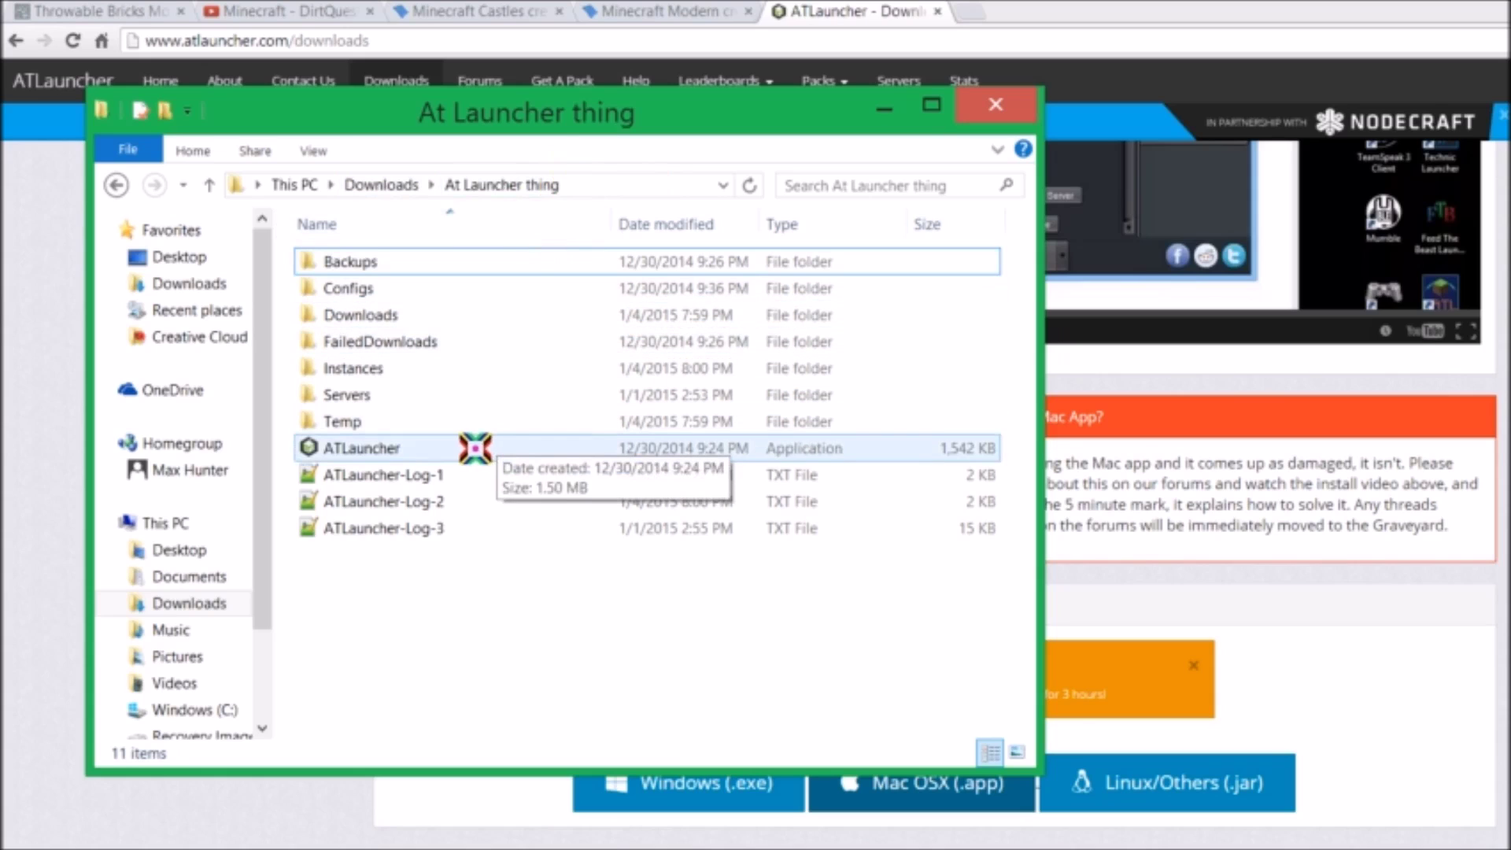
double_click(475, 447)
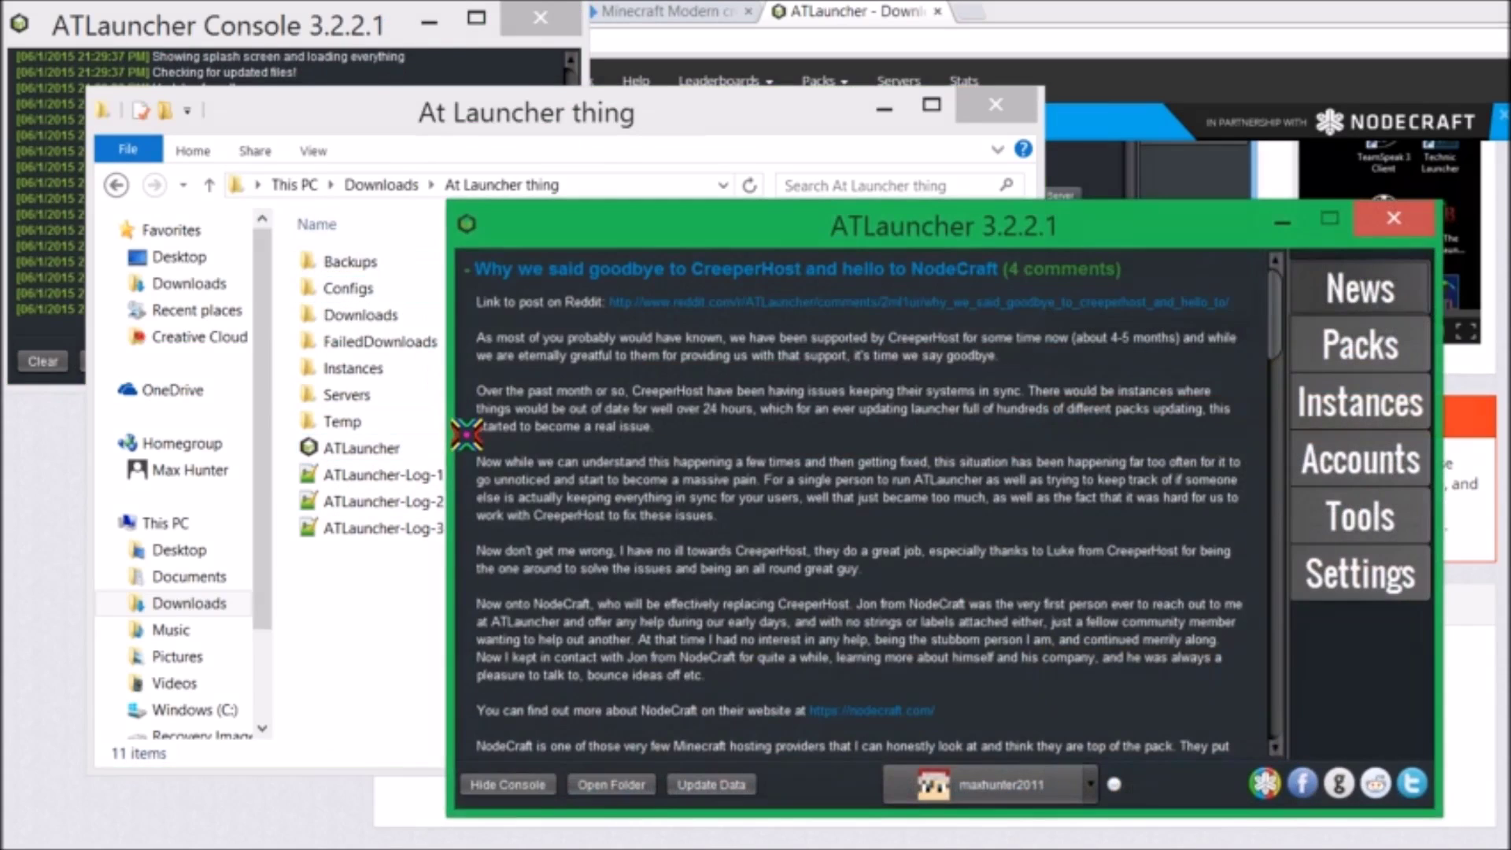
left_click_drag(784, 236, 1030, 264)
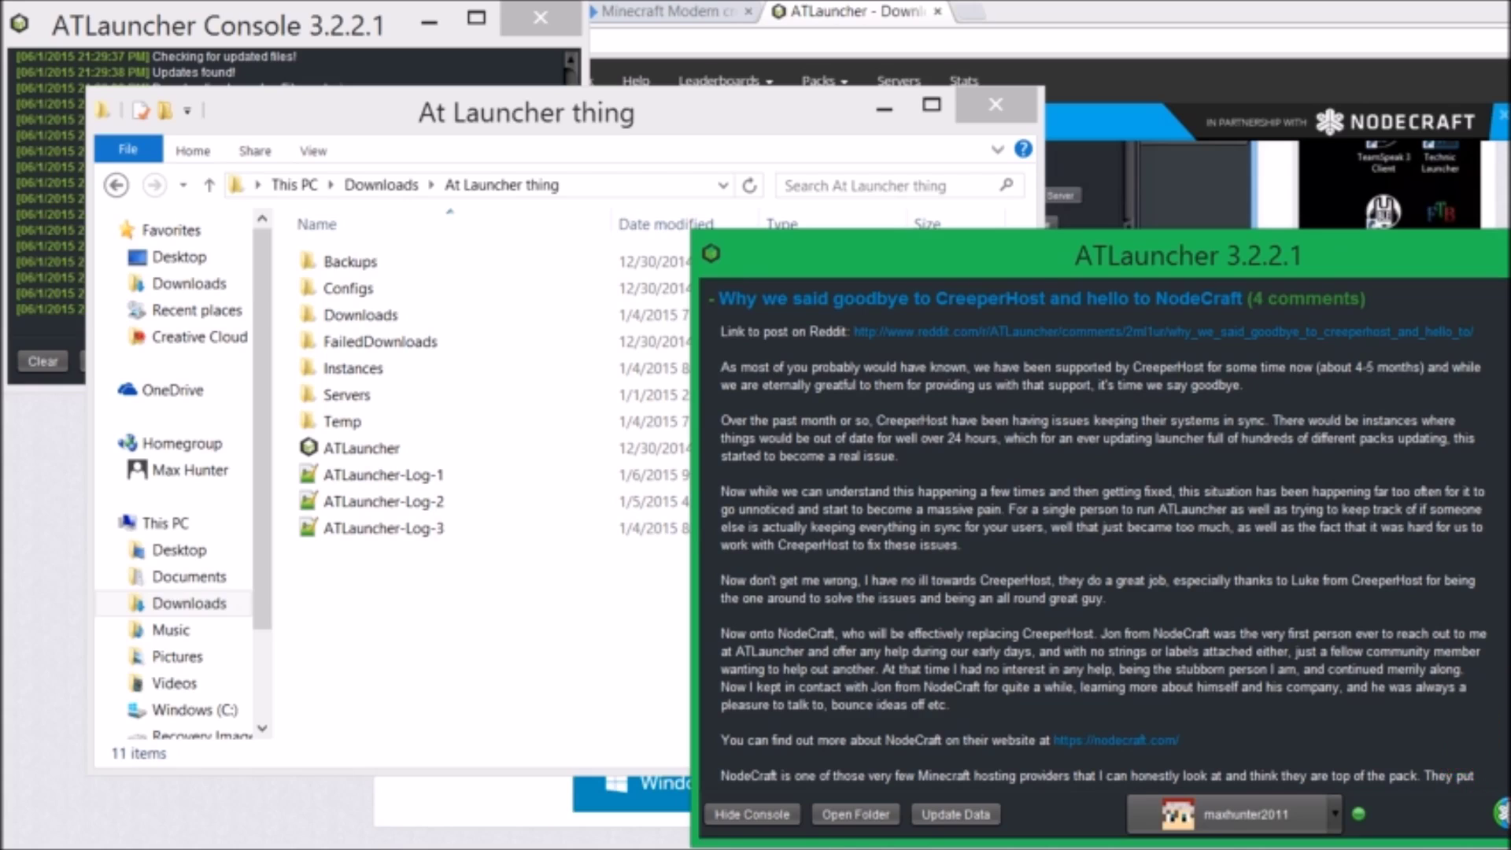
Look through the launcher's news and its list of available modpacks.
left_click(1504, 472)
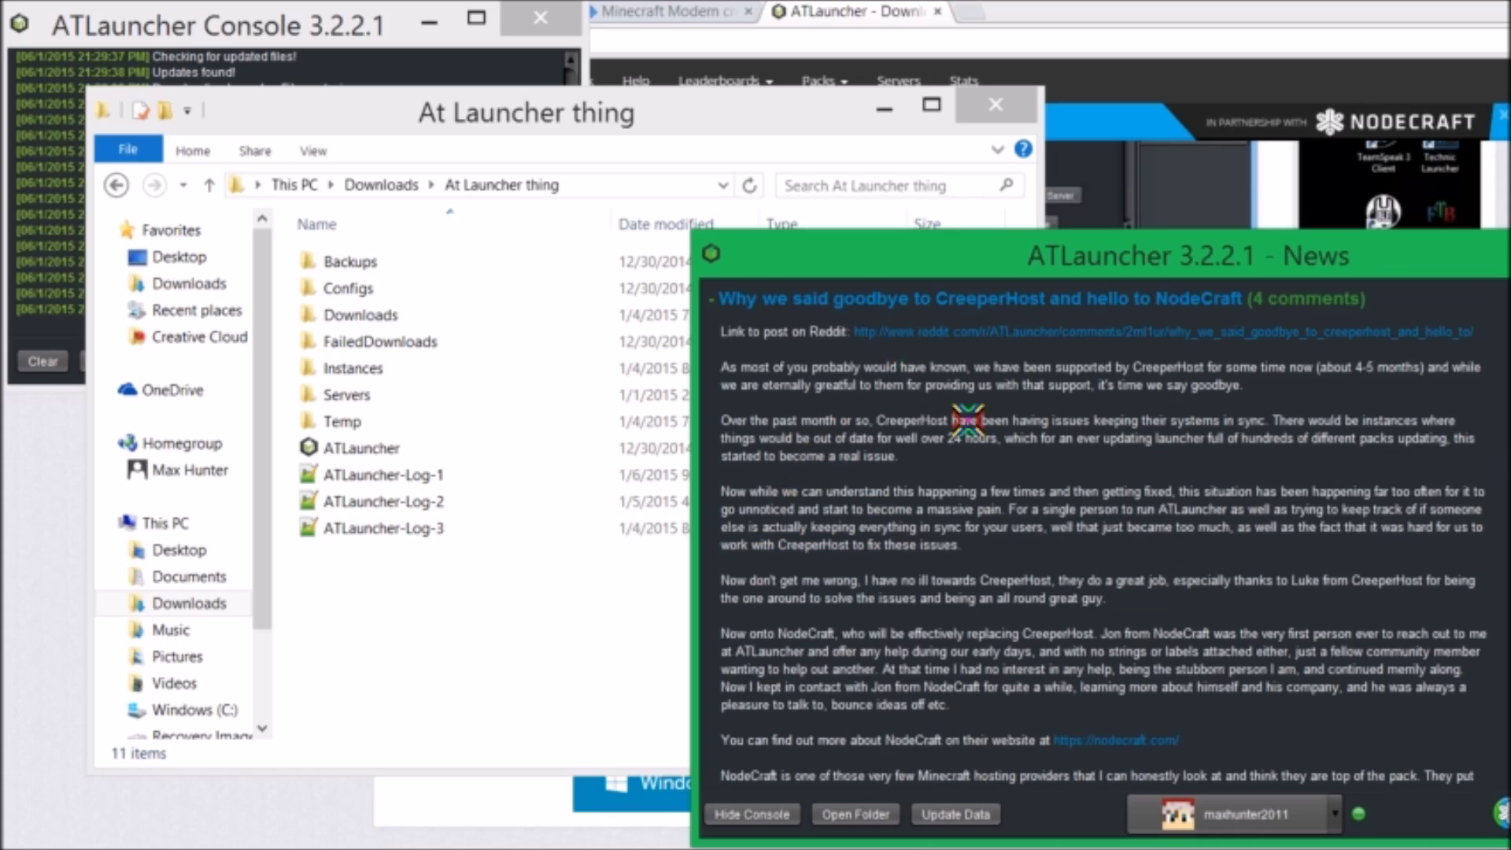
scroll(967, 421, "down", 10)
scroll(1043, 507, "up", 5)
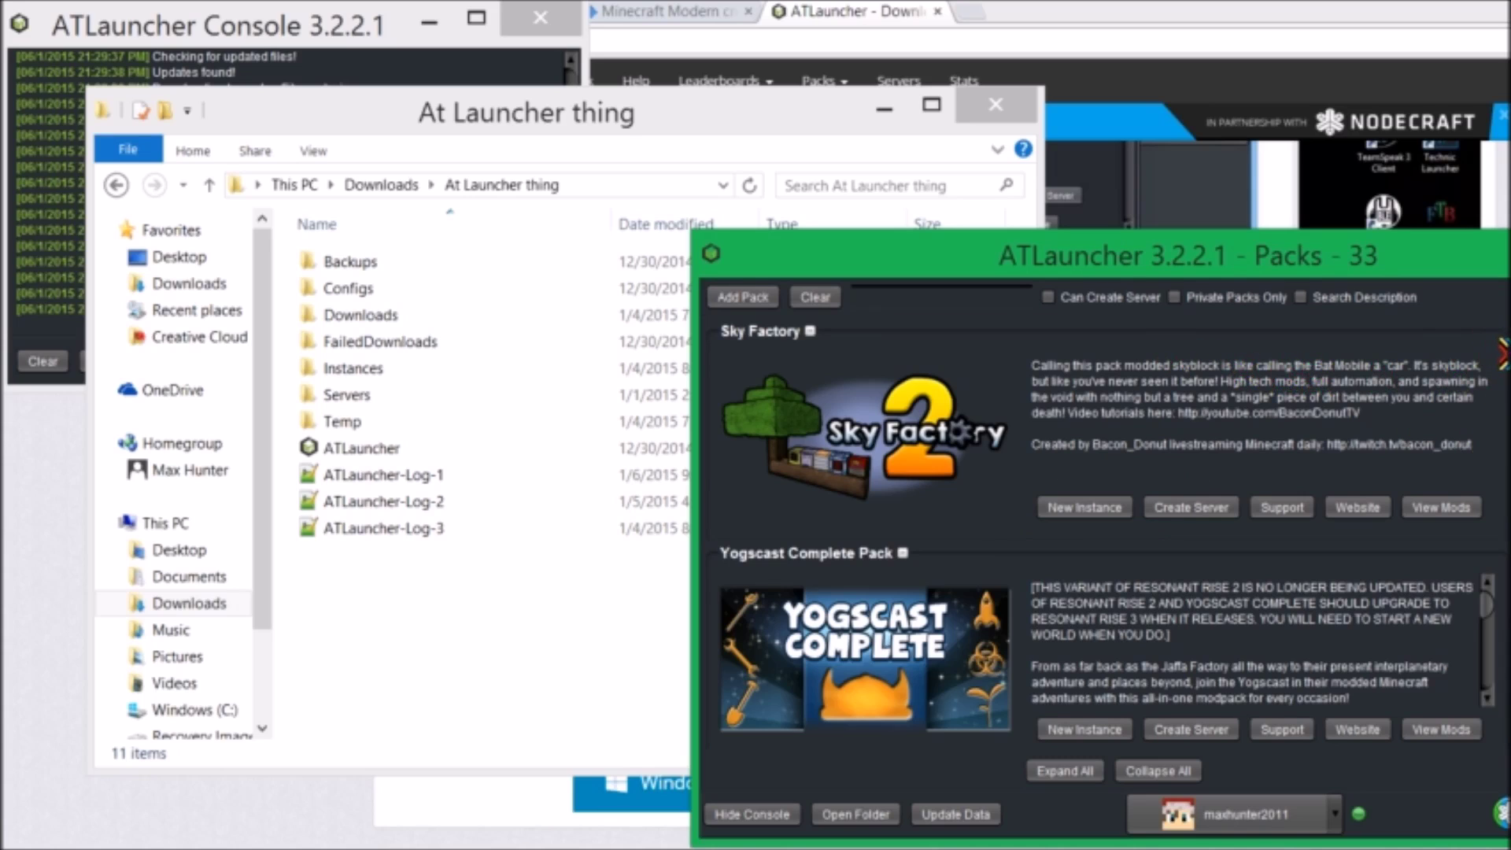
scroll(1102, 535, "down", 20)
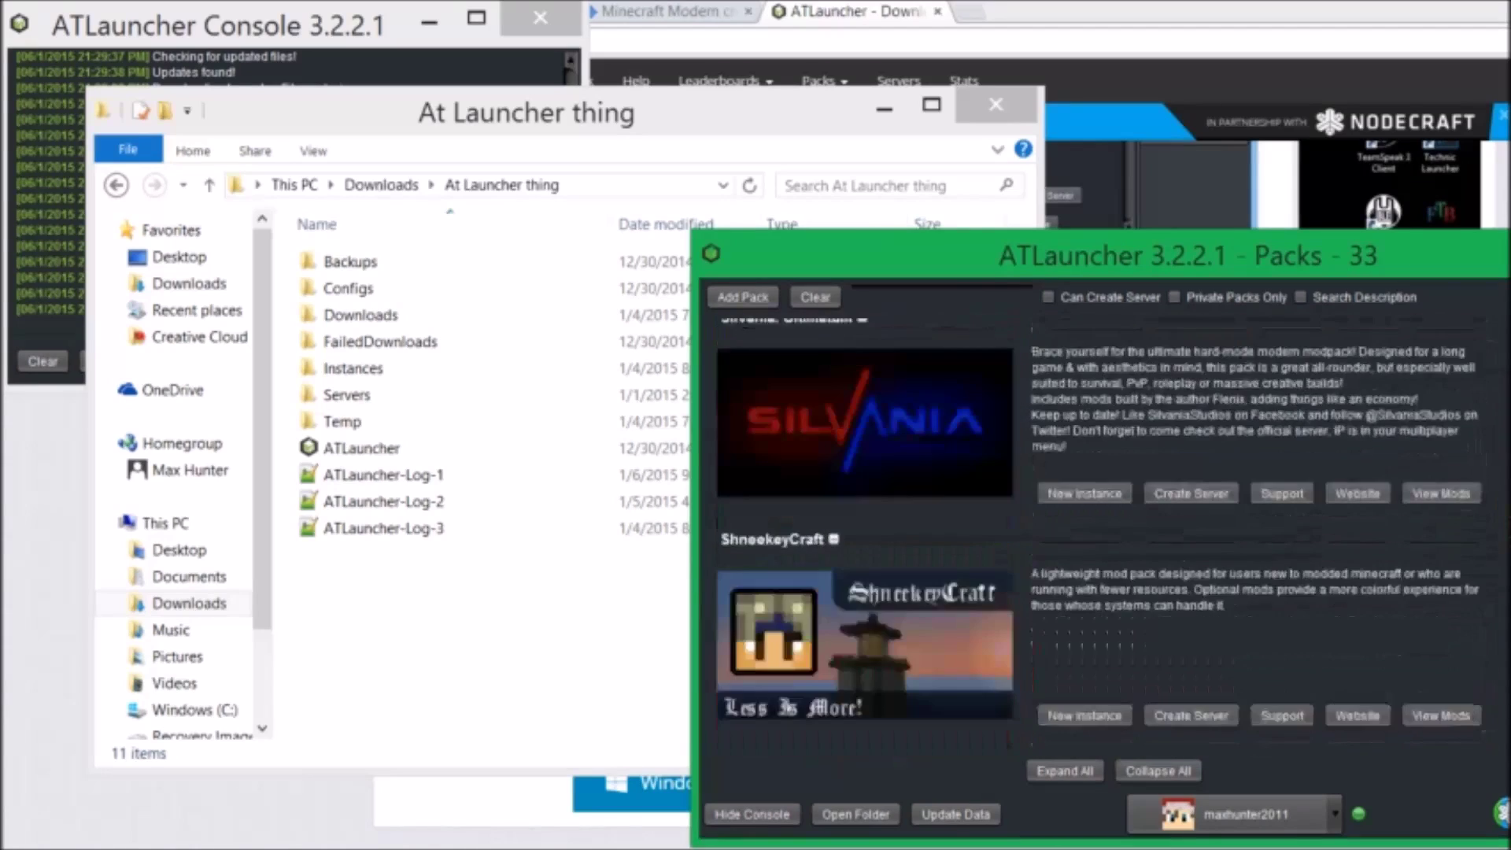
scroll(1101, 535, "up", 20)
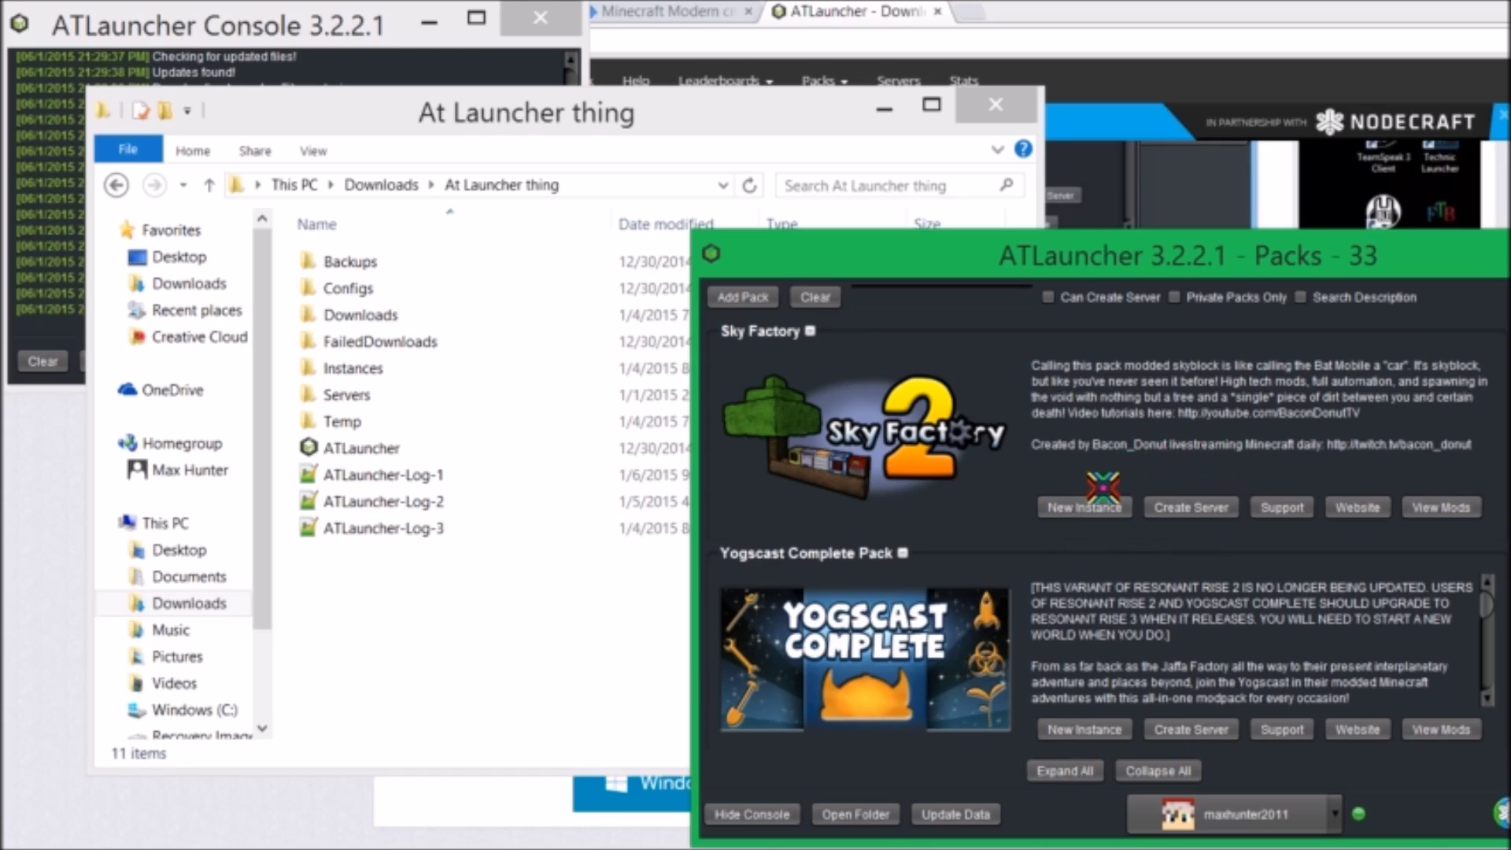
Set up a new instance of the Sky Factory pack with version 2.2.1 (Minecraft 1.7.10).
left_click(1098, 507)
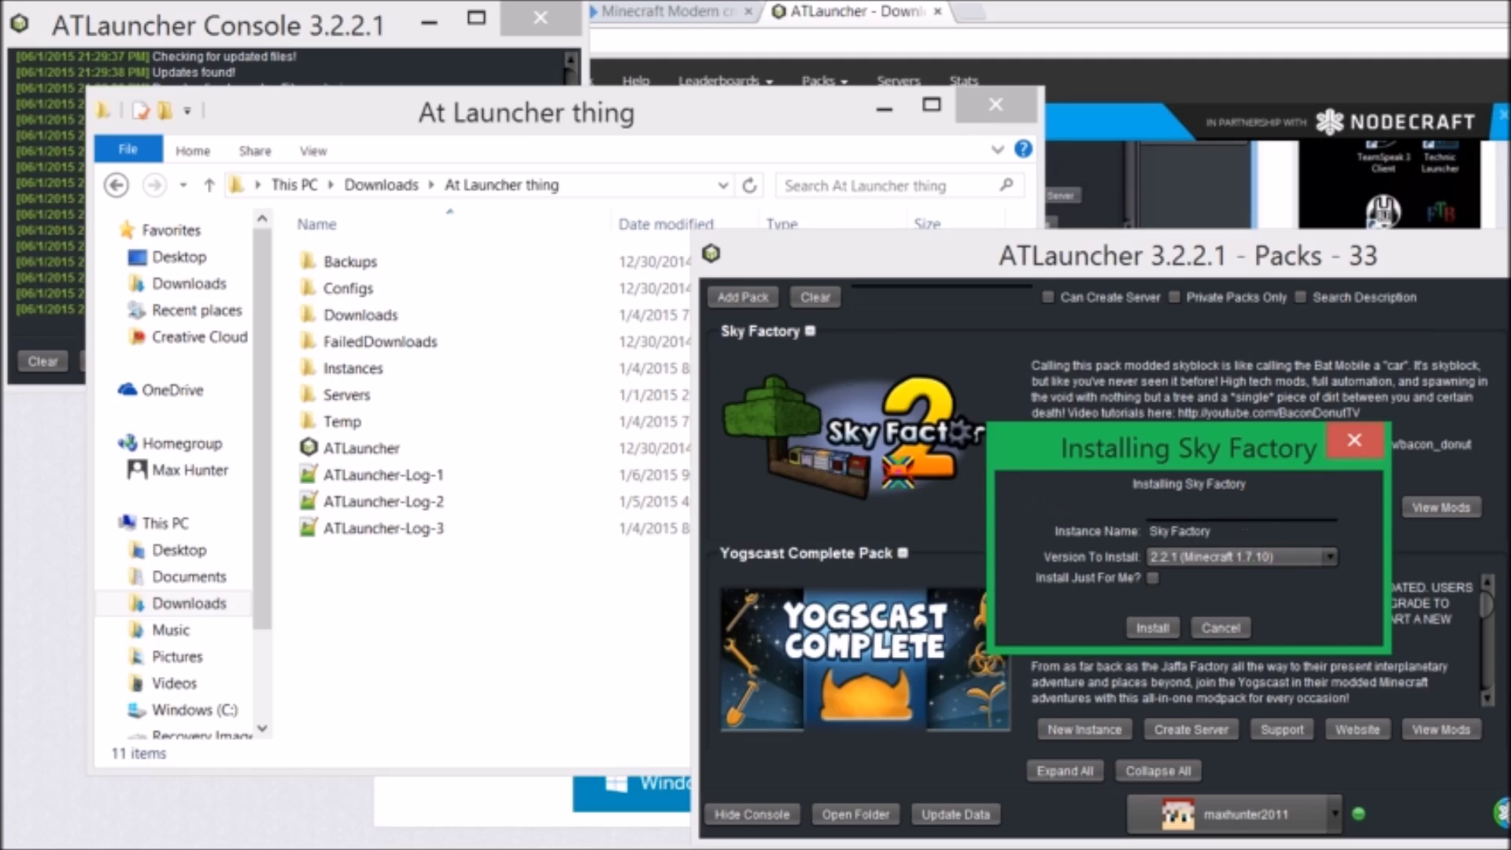
left_click(1288, 559)
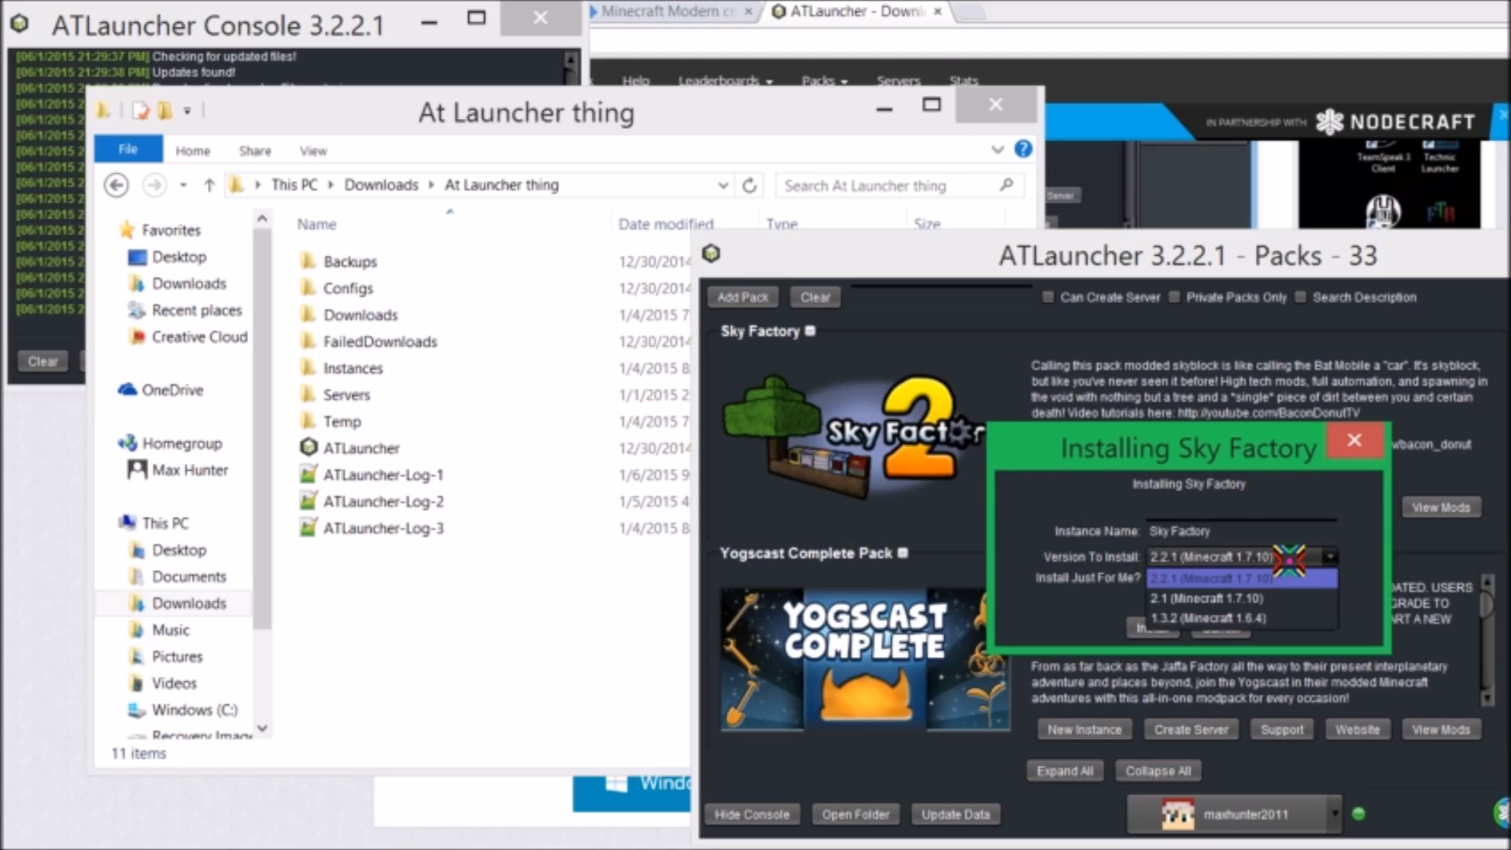
left_click(1276, 577)
left_click(1289, 557)
left_click(1313, 575)
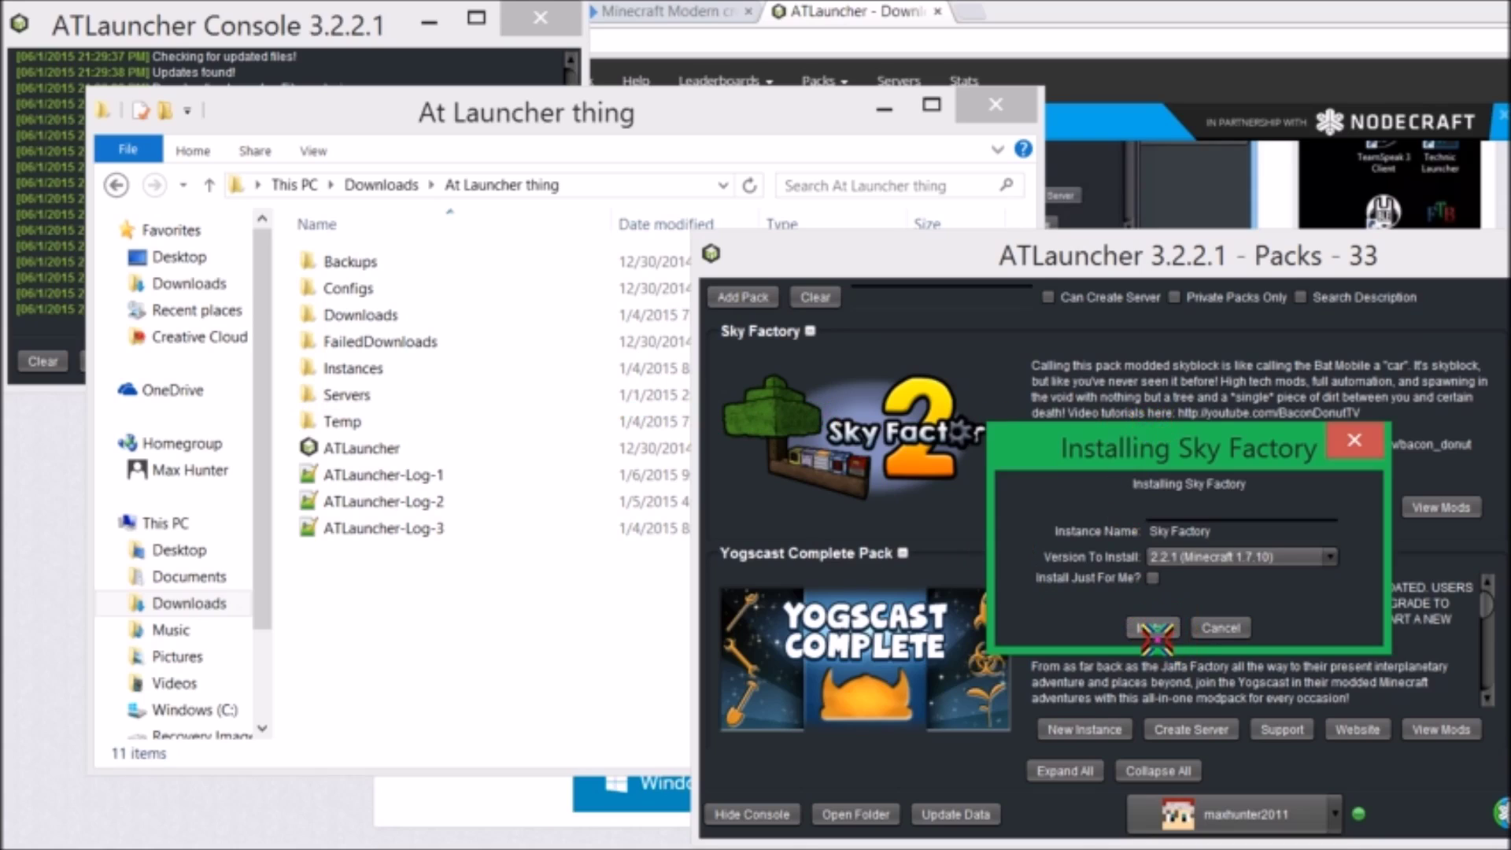
Start installing Sky Factory, agreeing to delete the existing instance of that name and accepting the world compatibility notice.
left_click(1155, 634)
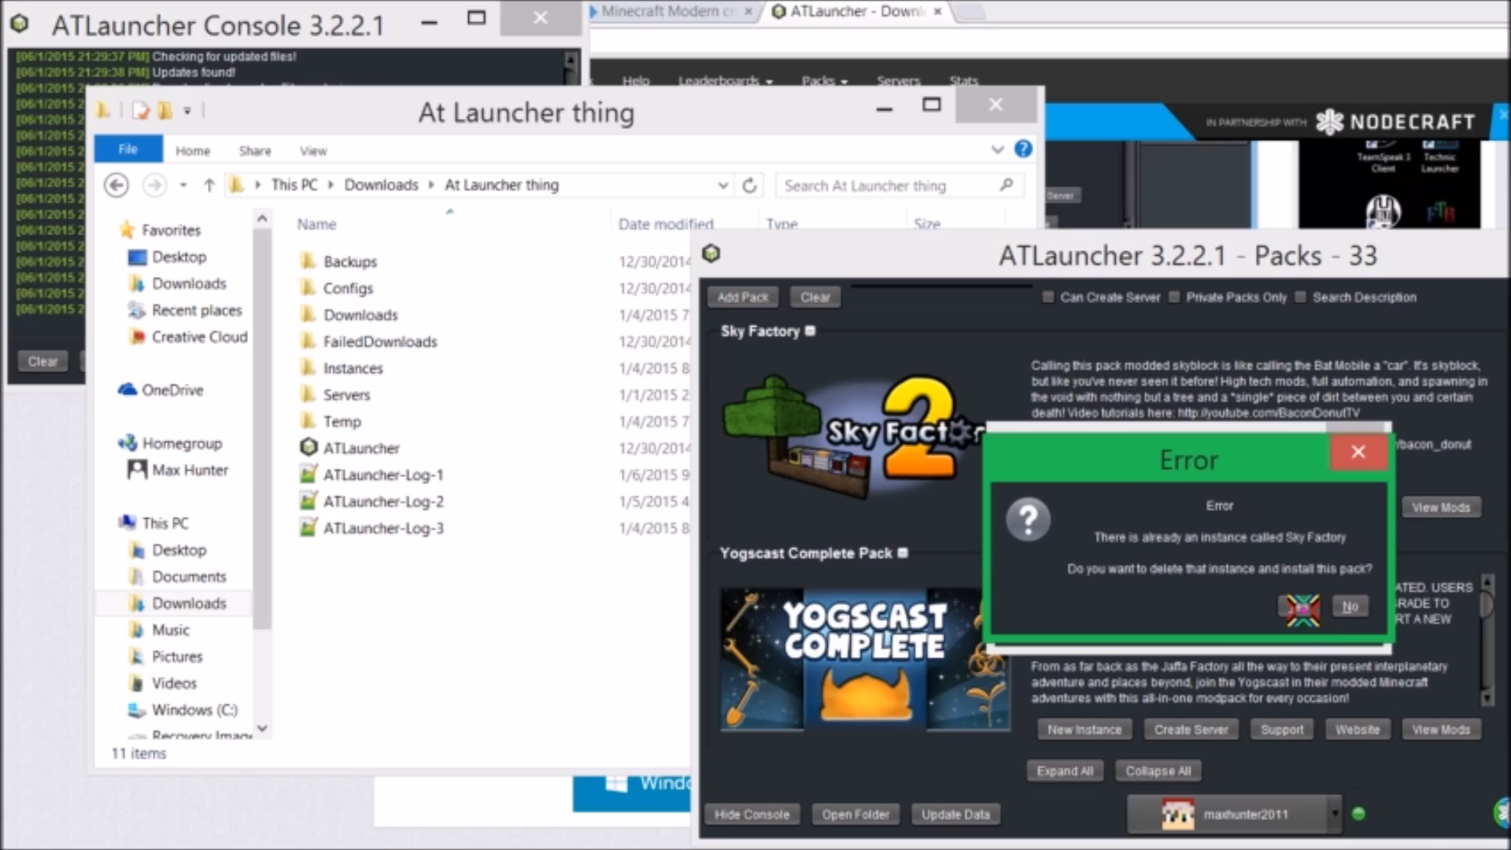
left_click(1302, 608)
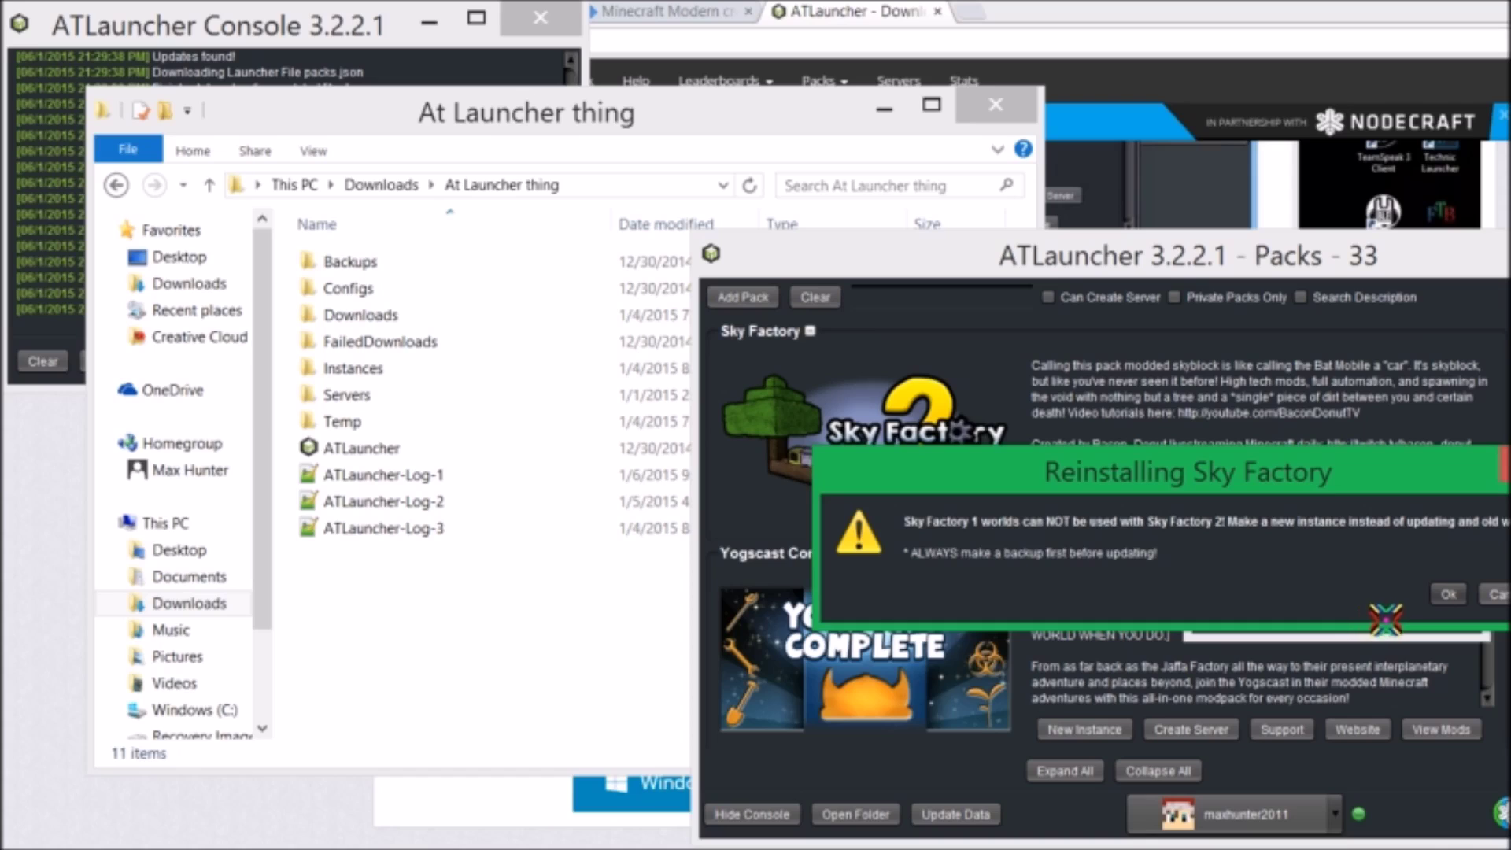
left_click(1454, 598)
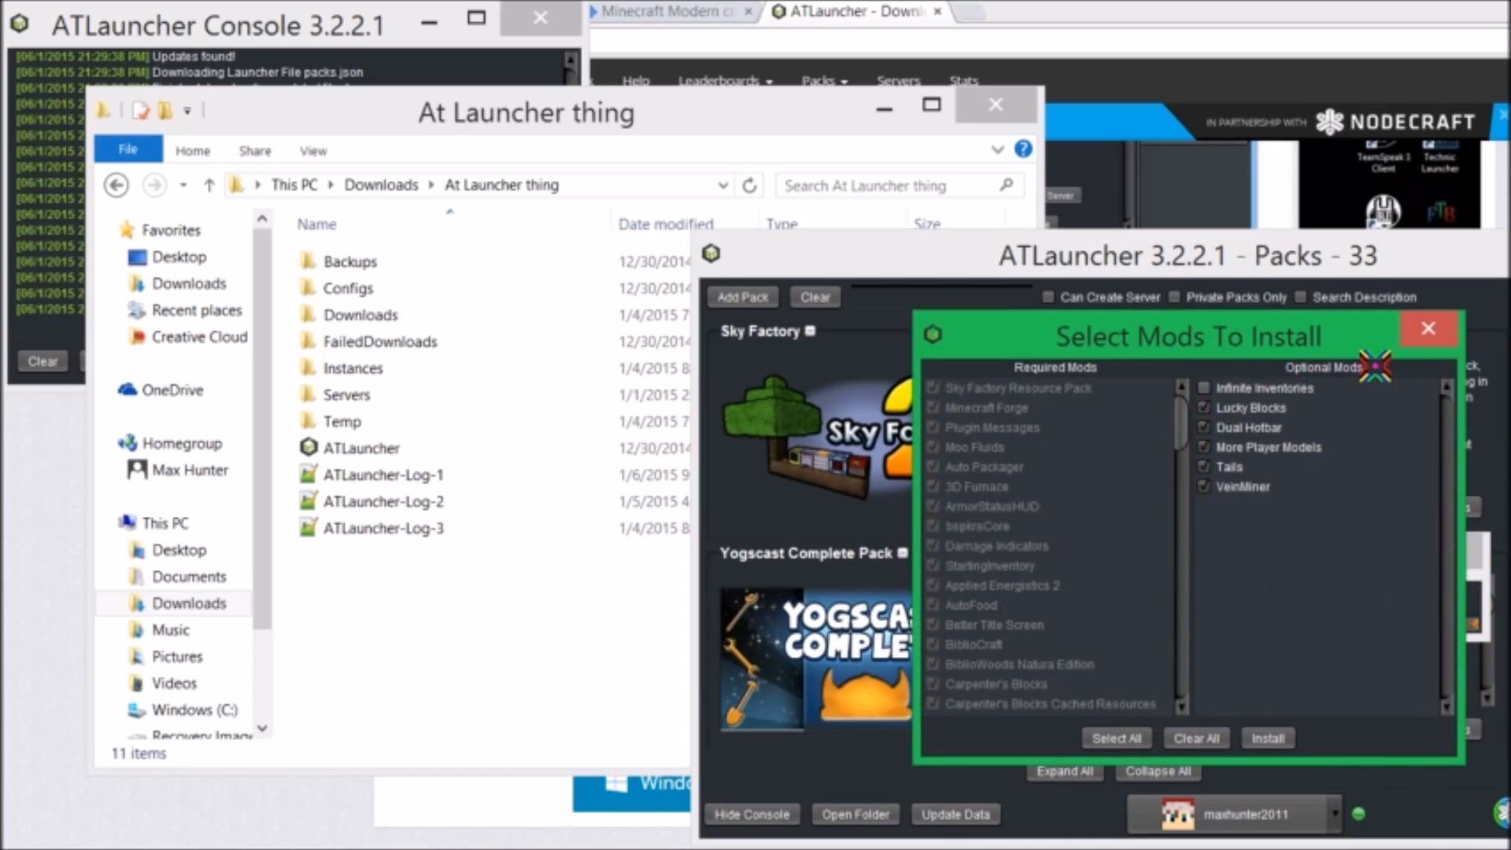
Review the mod lists and install the pack with all optional mods selected, from Infinite Inventories to VeinMiner.
scroll(1013, 534, "down", 3)
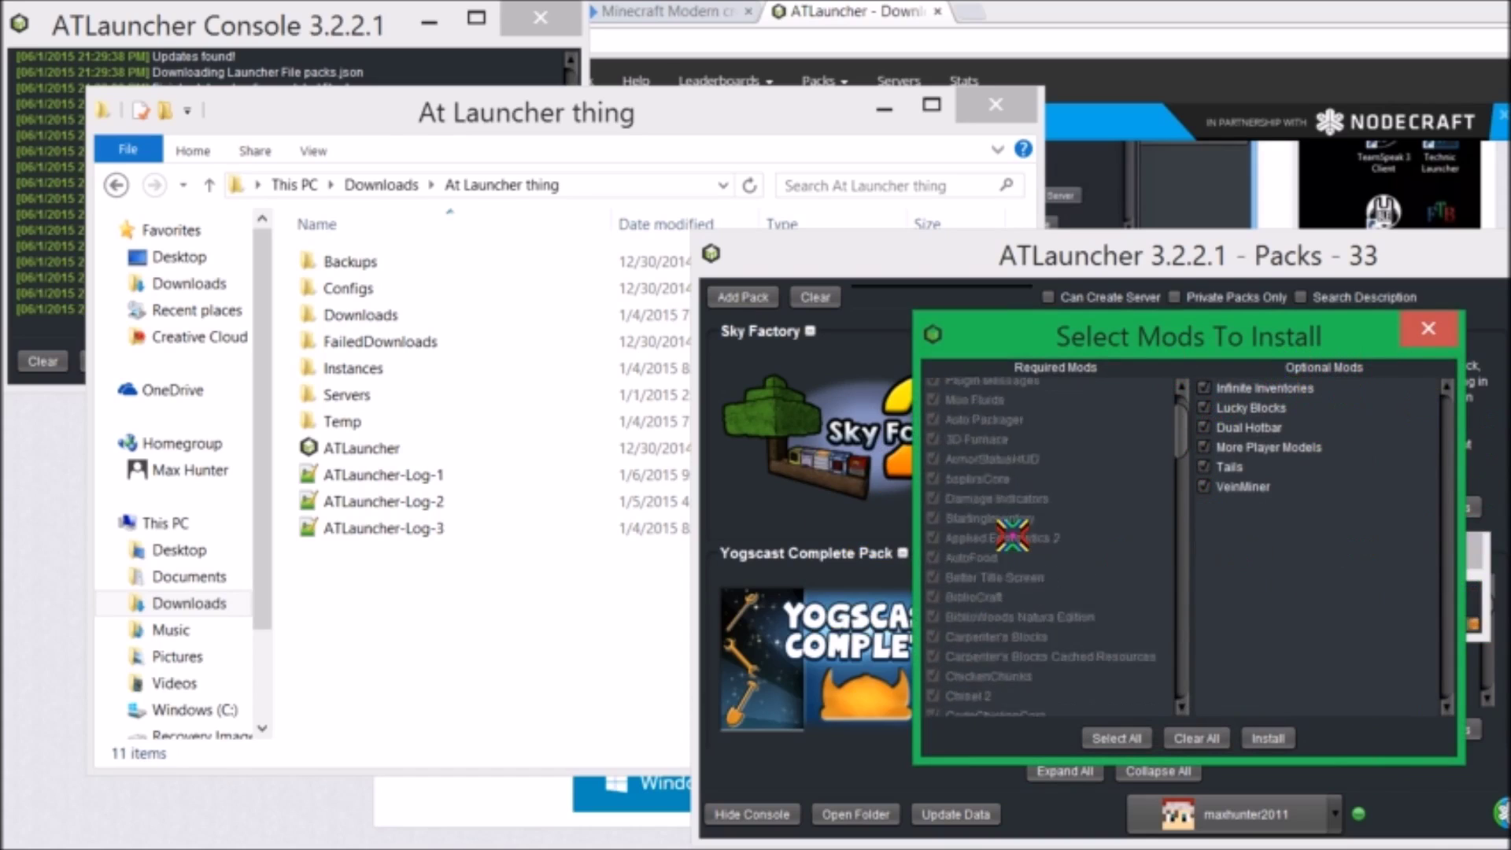
scroll(1012, 535, "down", 10)
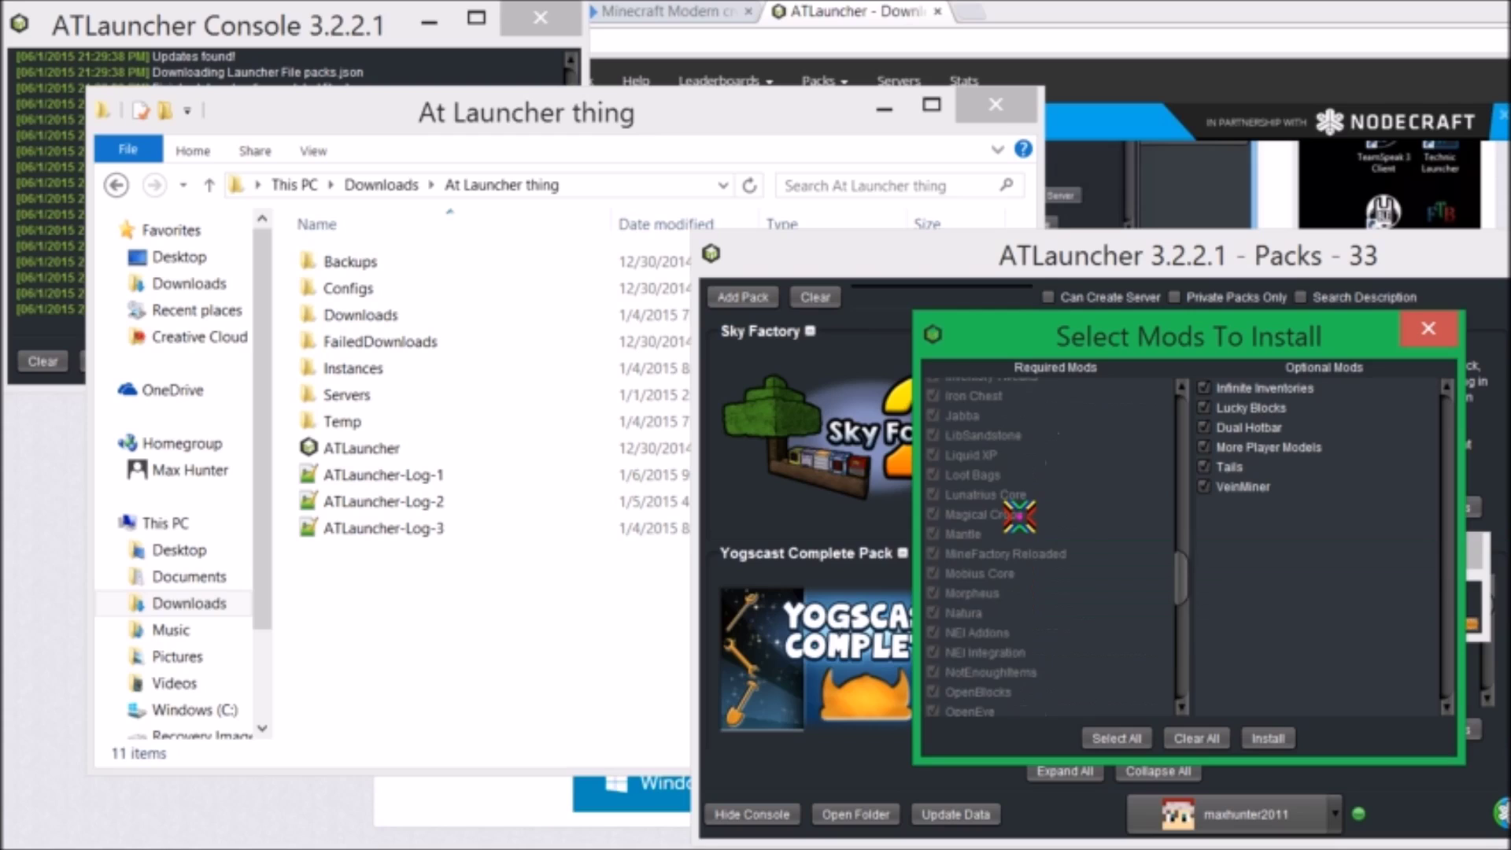
scroll(1020, 516, "up", 12)
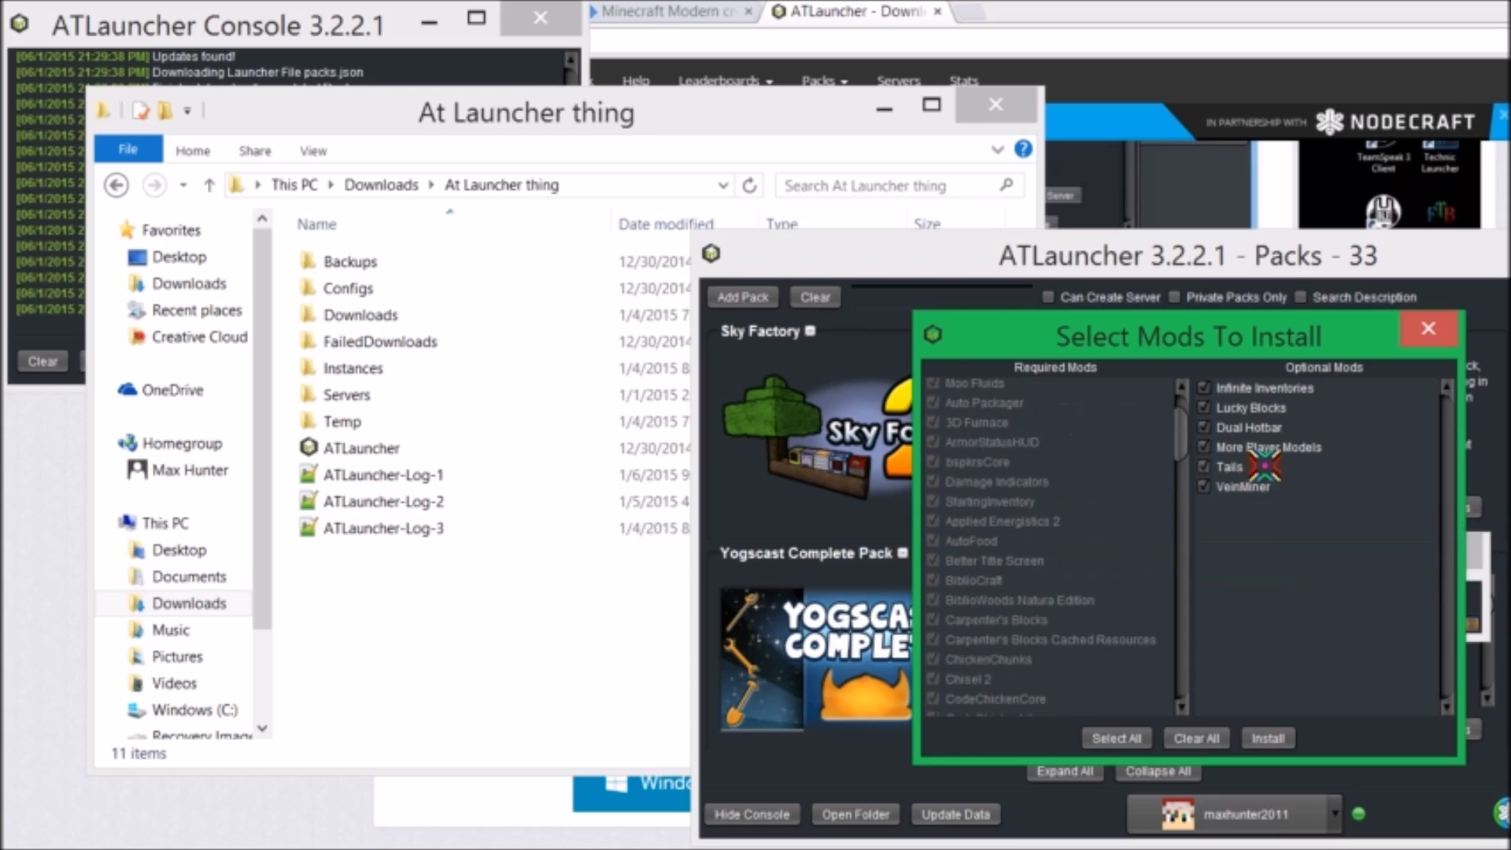
left_click(1251, 487)
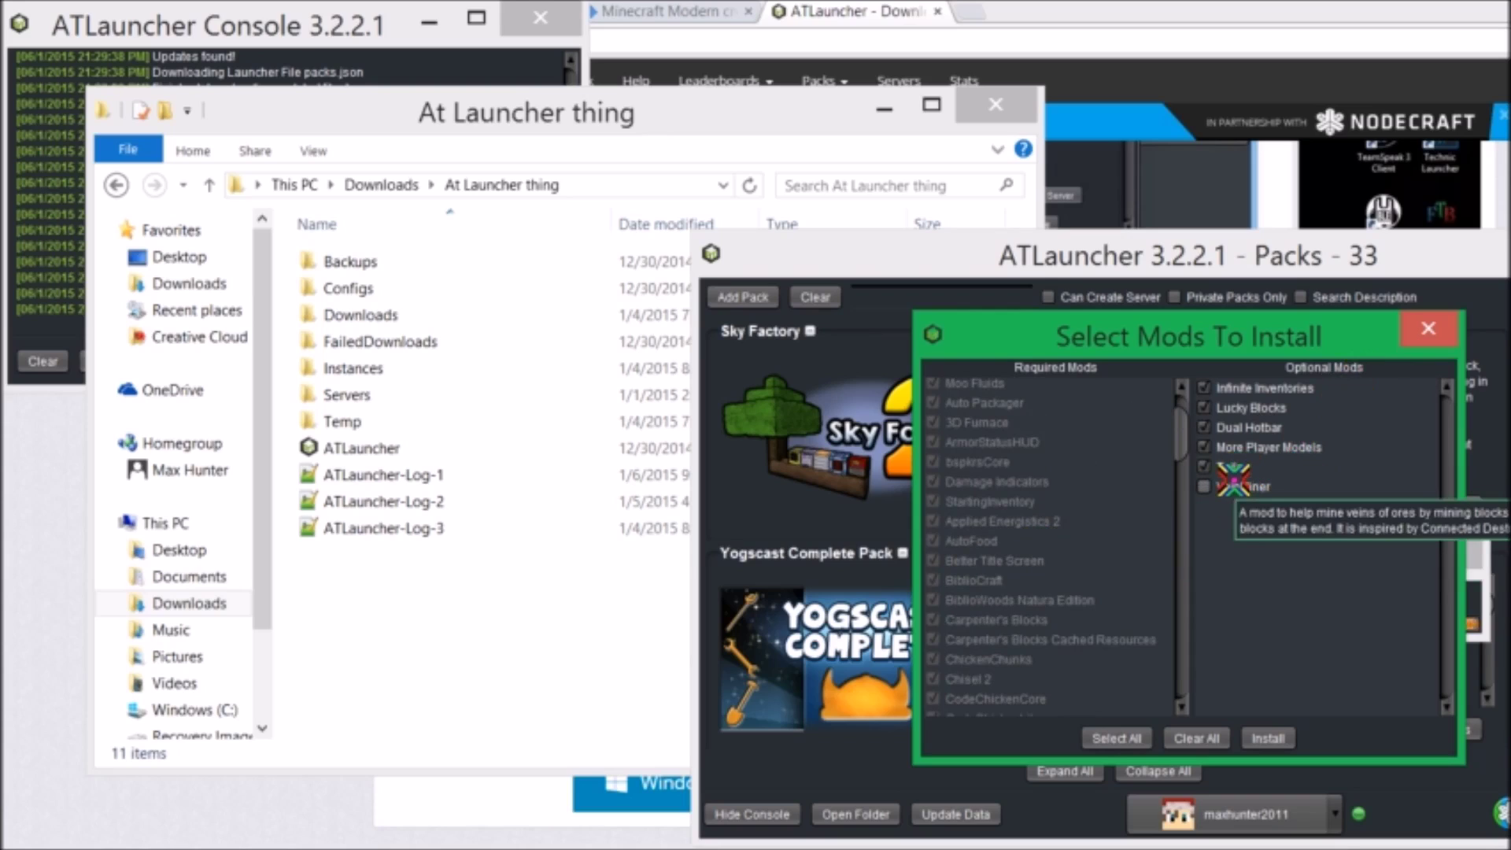
left_click(1233, 480)
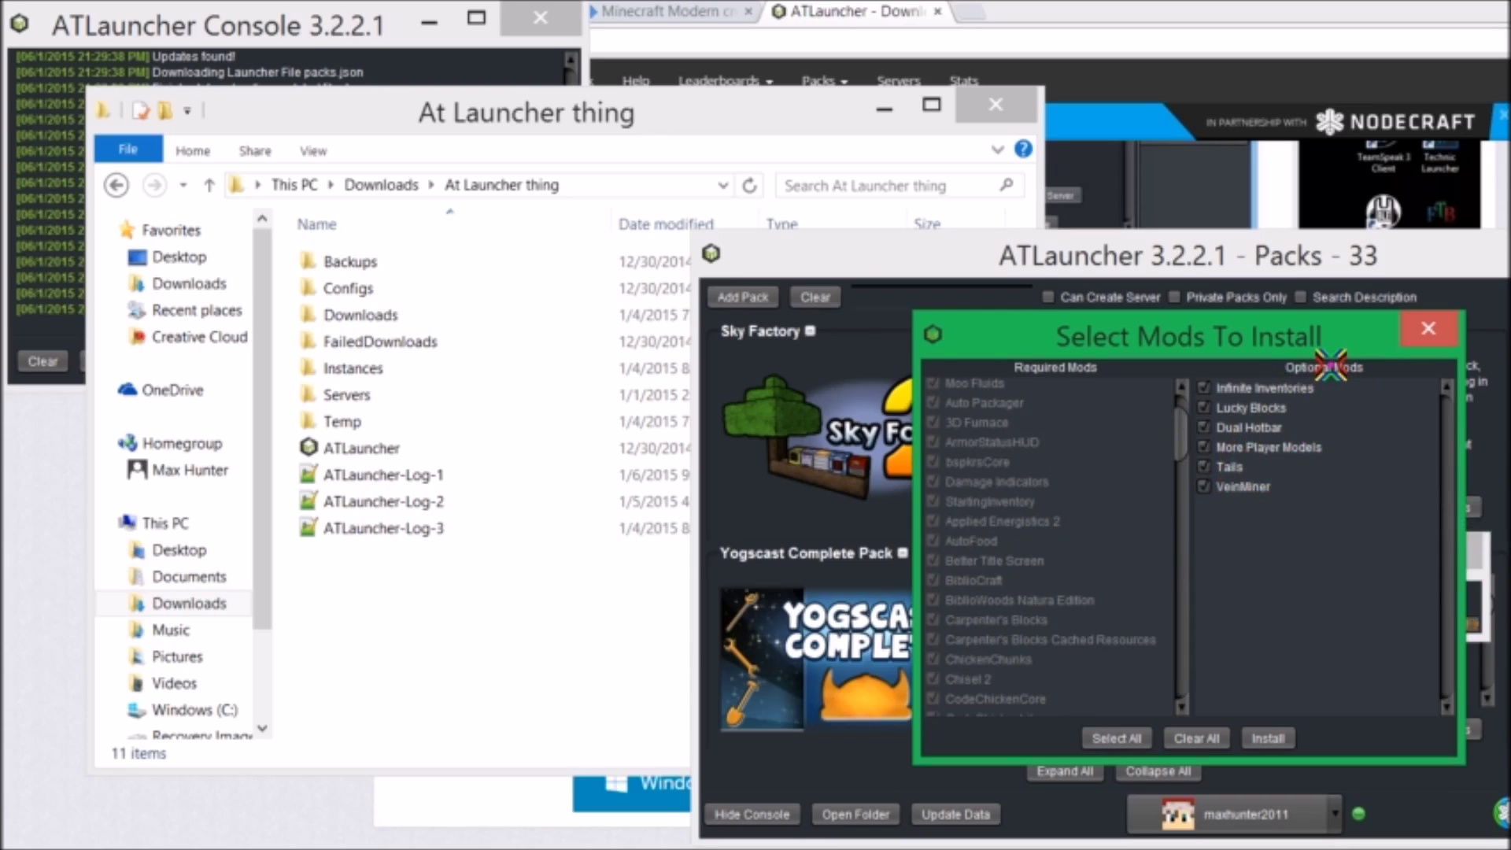
left_click(1245, 388)
left_click(1247, 406)
mouse_move(1249, 389)
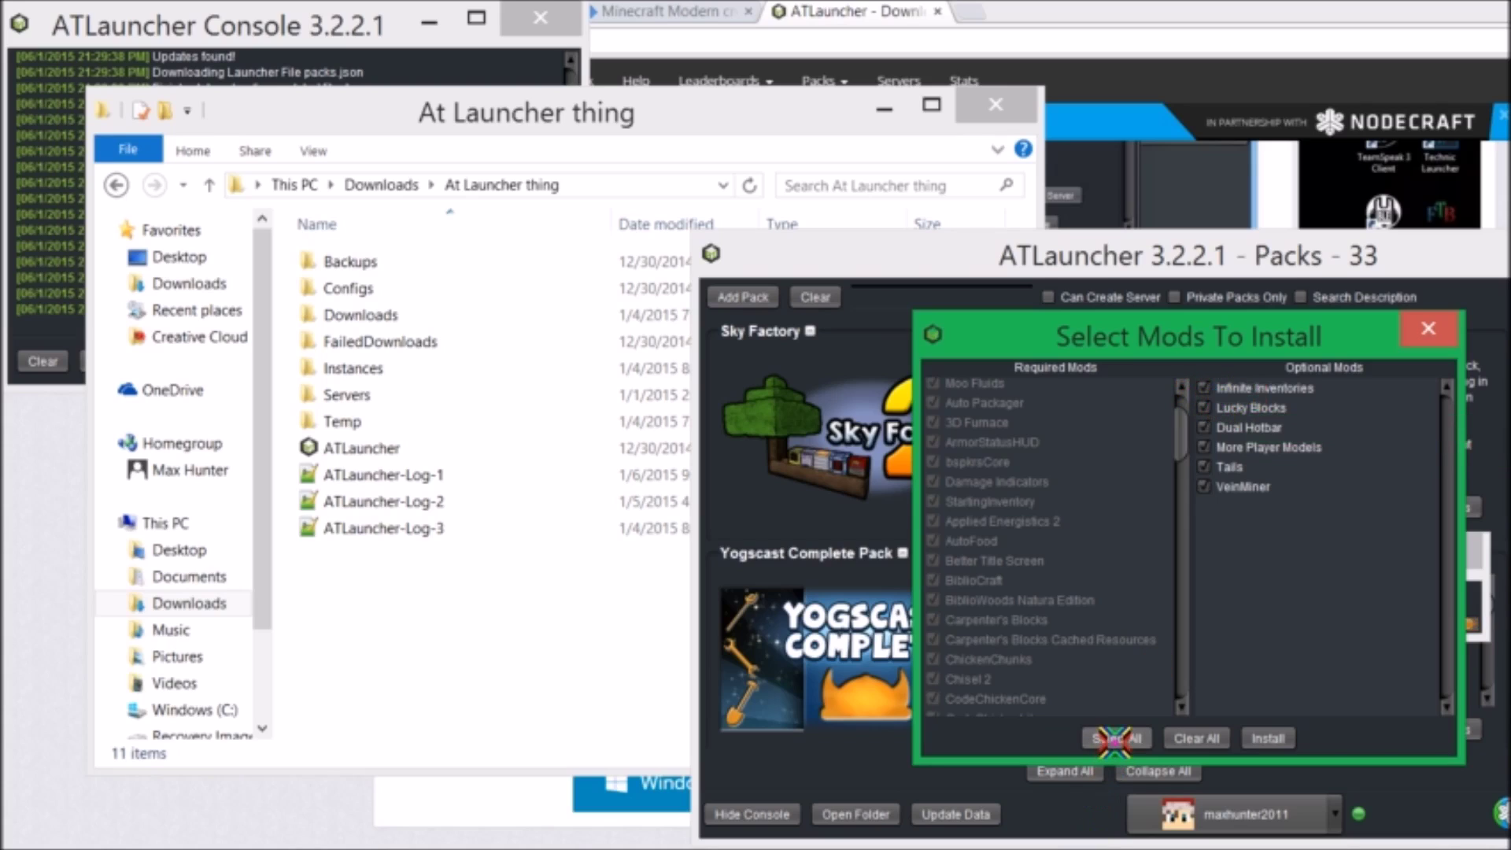
left_click(1196, 737)
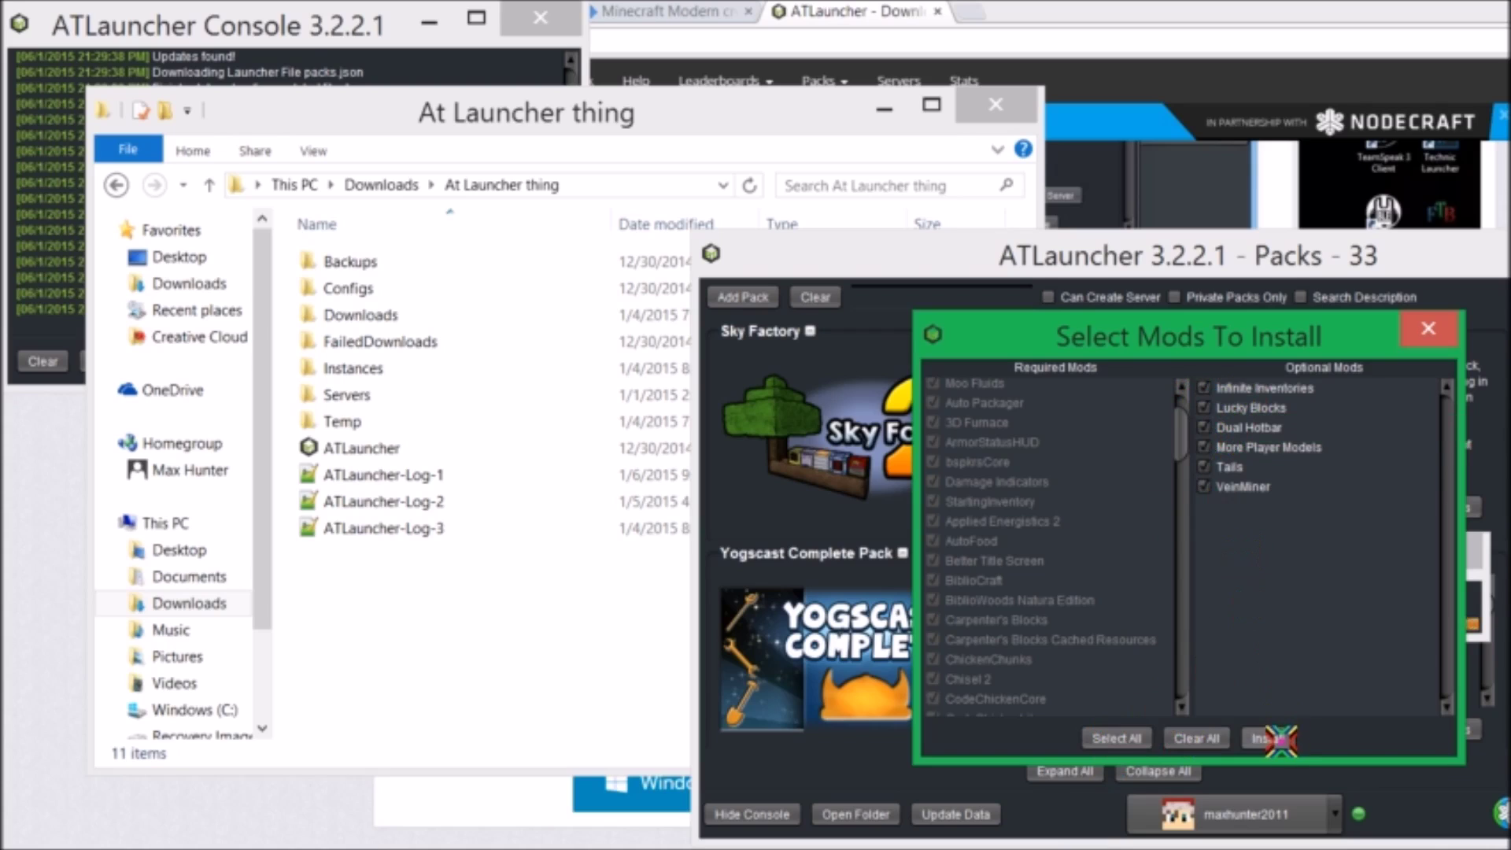
left_click(1275, 738)
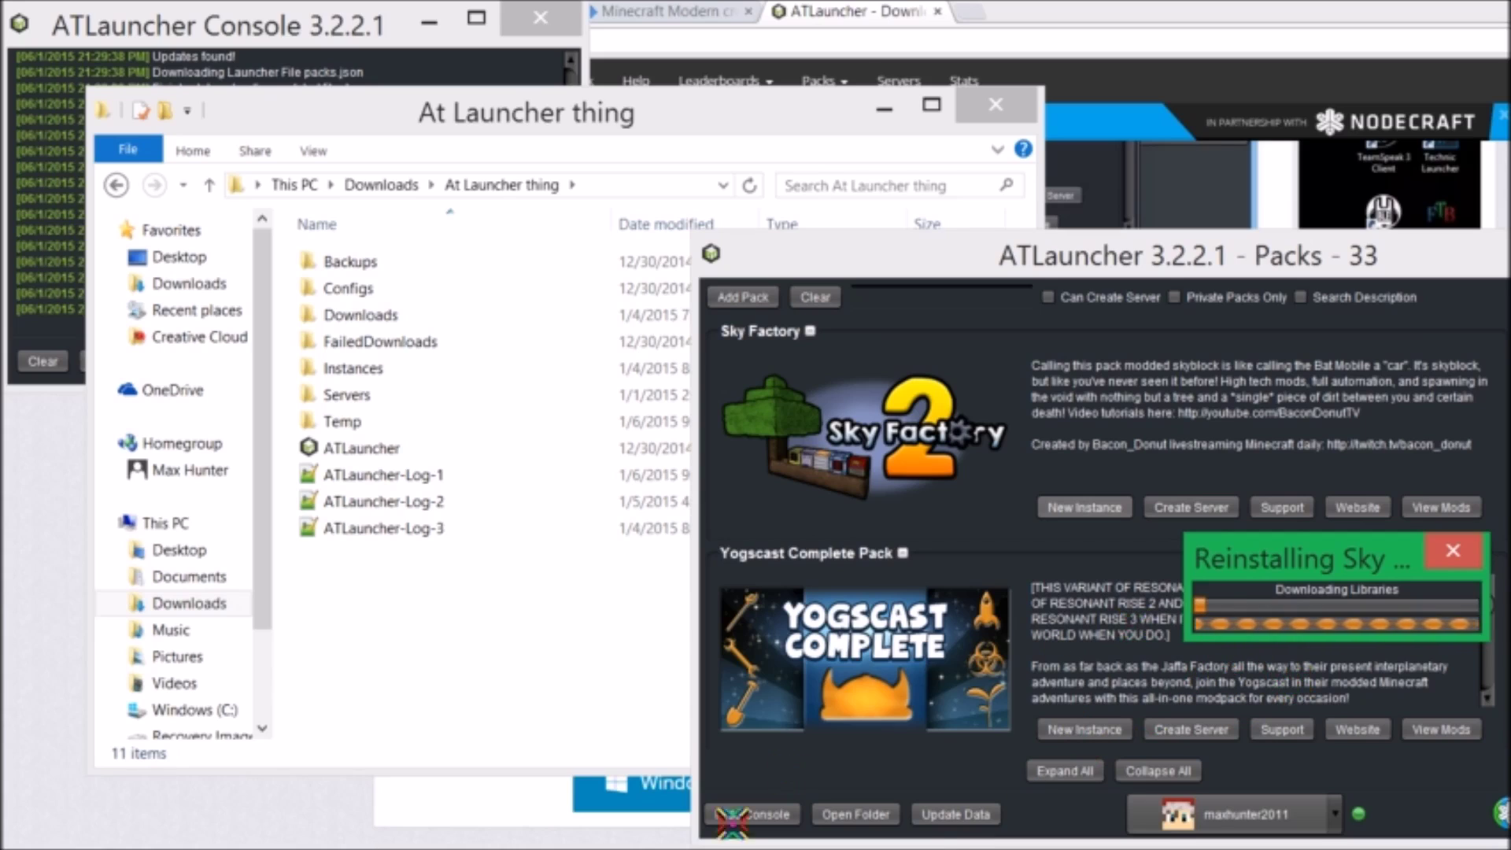
Acknowledge the finished reinstallation and launch Sky Factory from the installed instances.
key("alt+Tab")
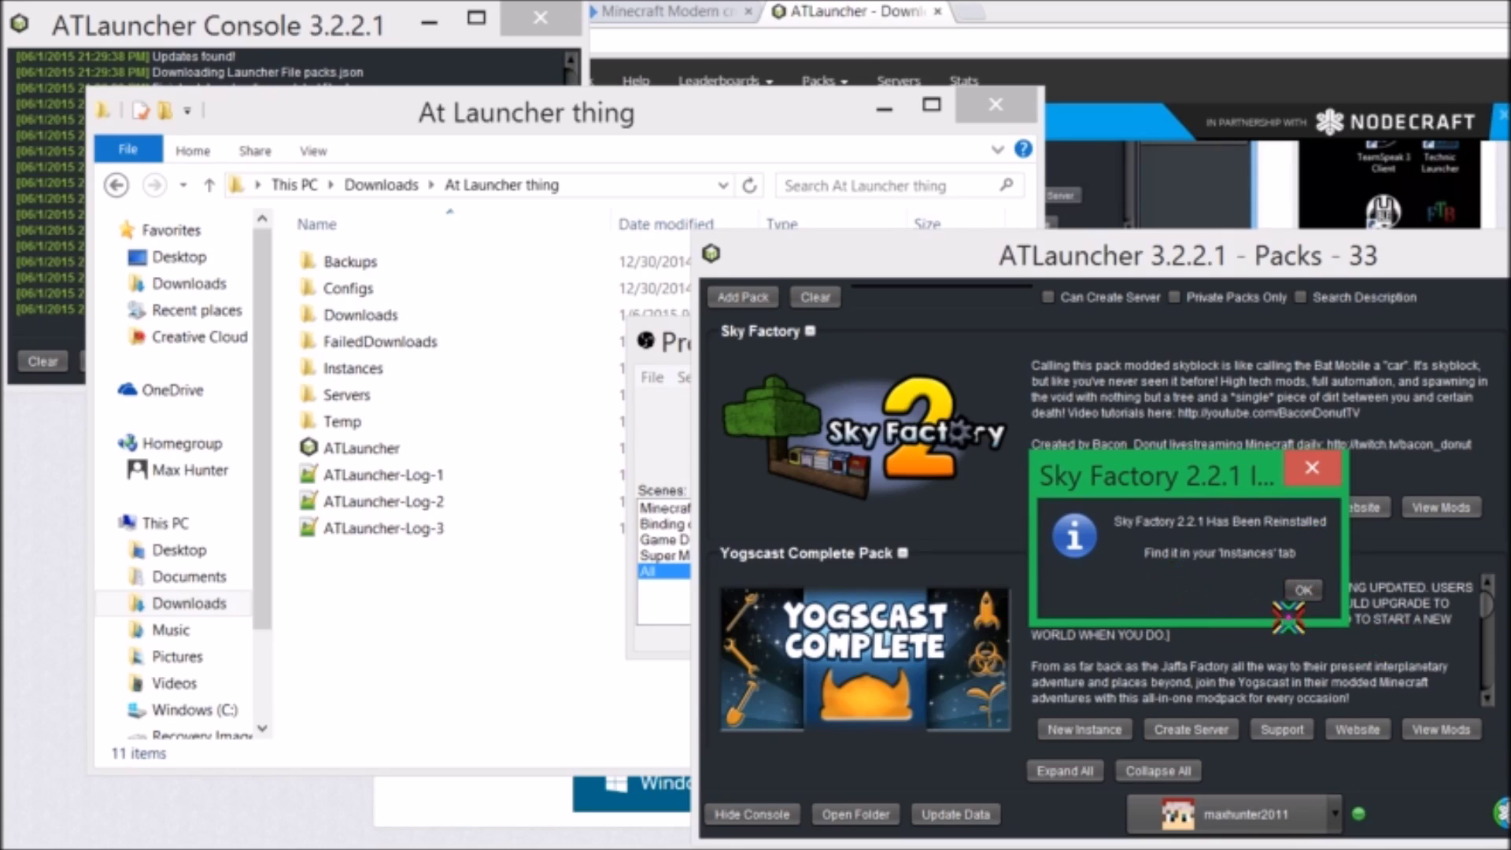
left_click(1296, 596)
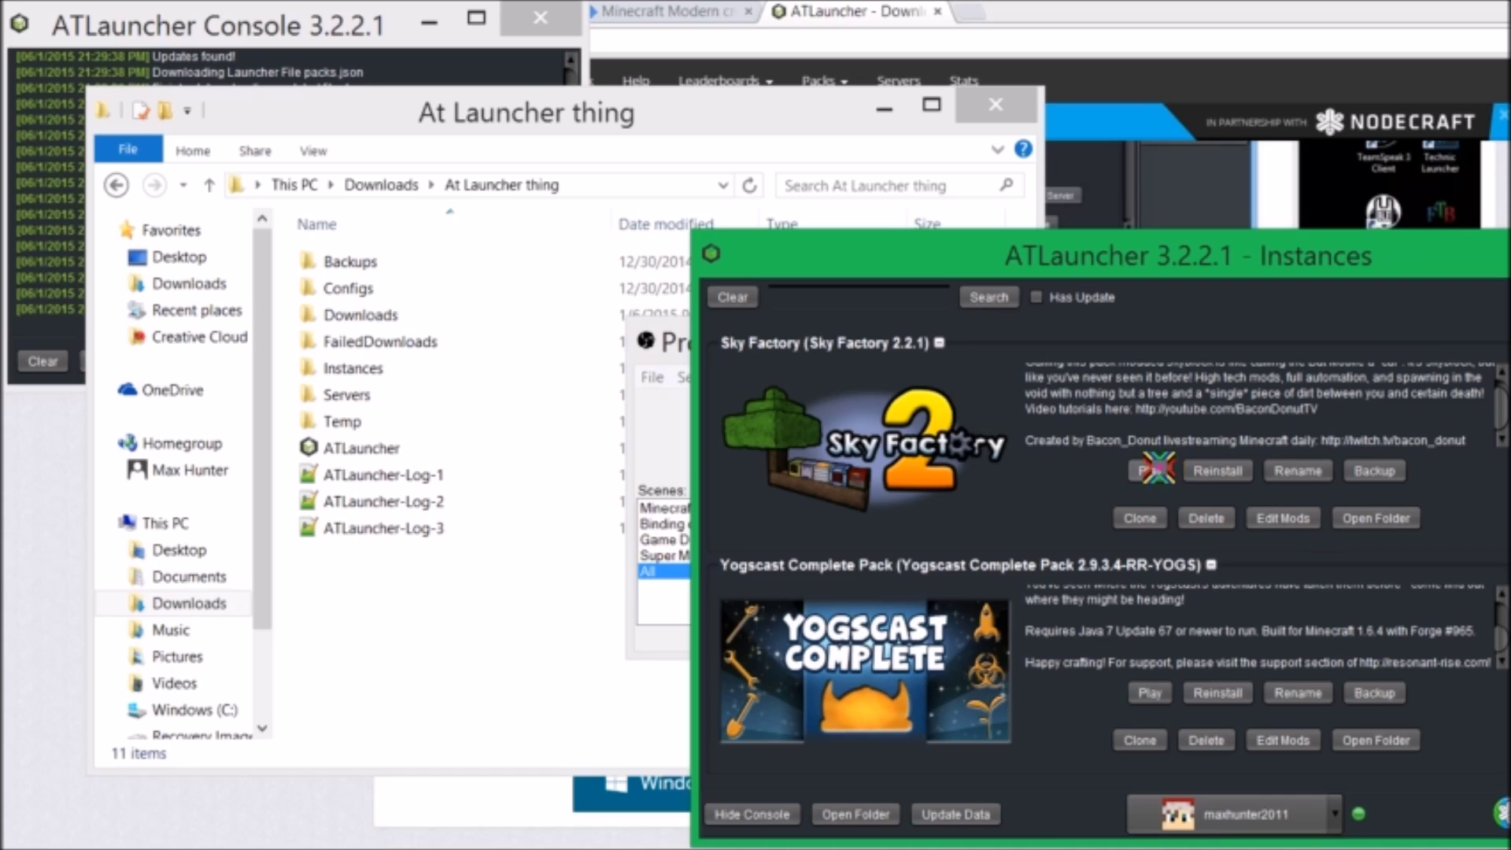
left_click(1154, 470)
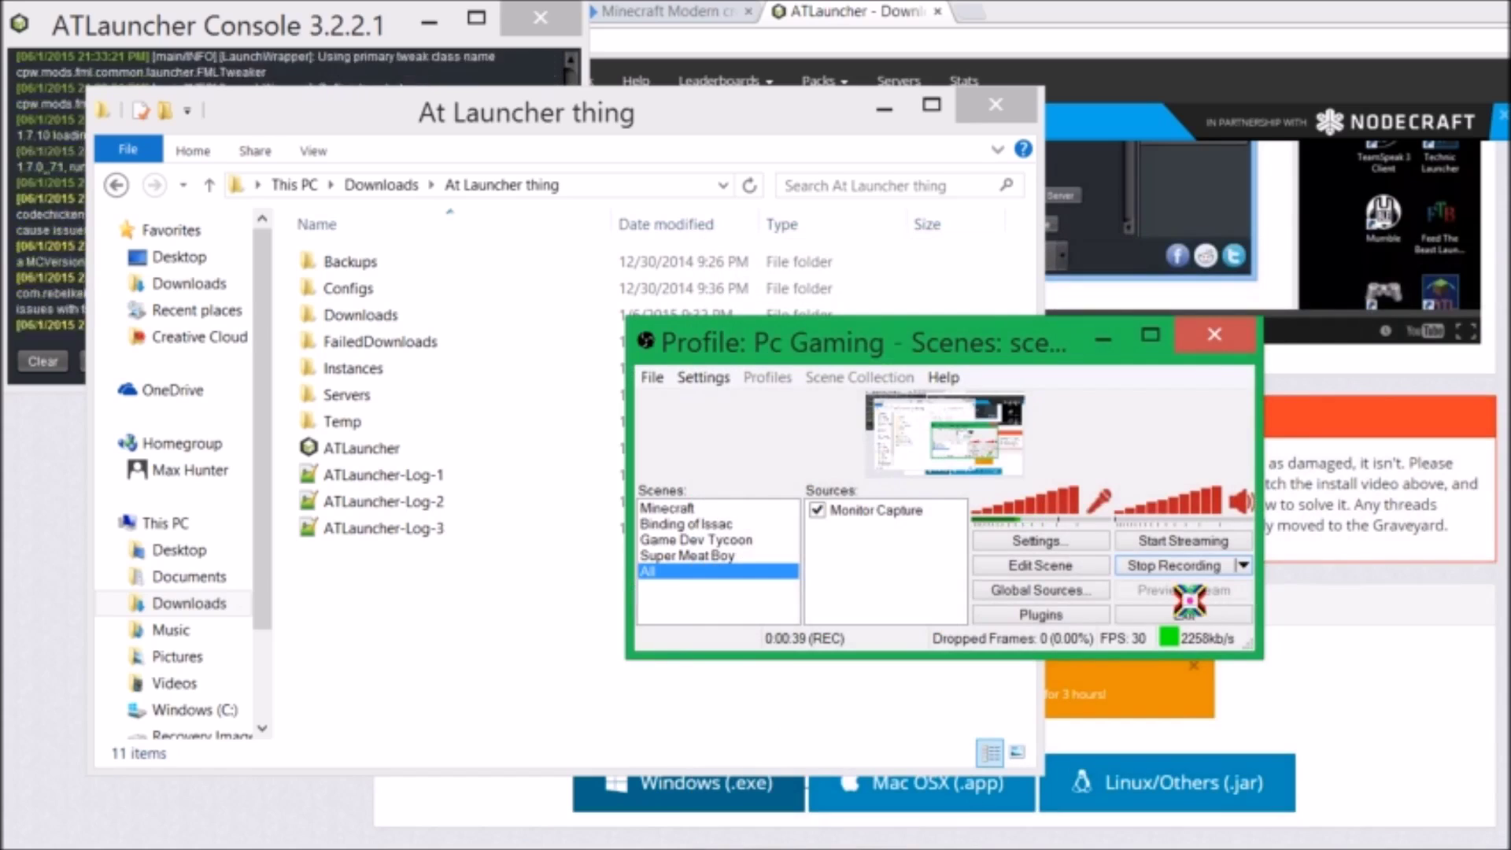
Bring the launcher console forward, minimize the folder window and arrange the Minecraft and recording windows side by side.
double_click(246, 17)
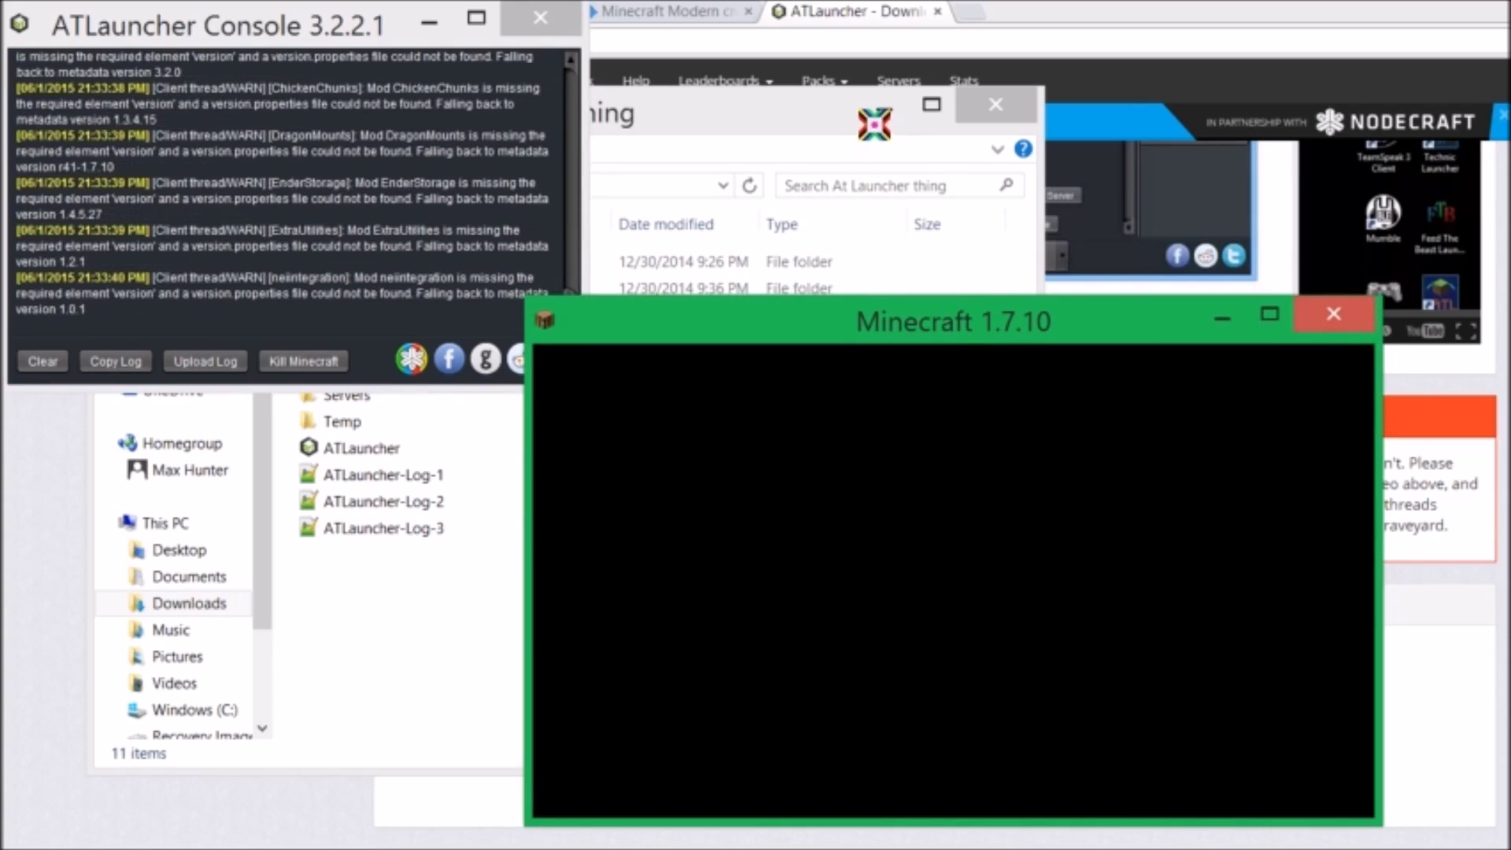
left_click(878, 106)
left_click_drag(1112, 327, 1200, 275)
left_click(1102, 339)
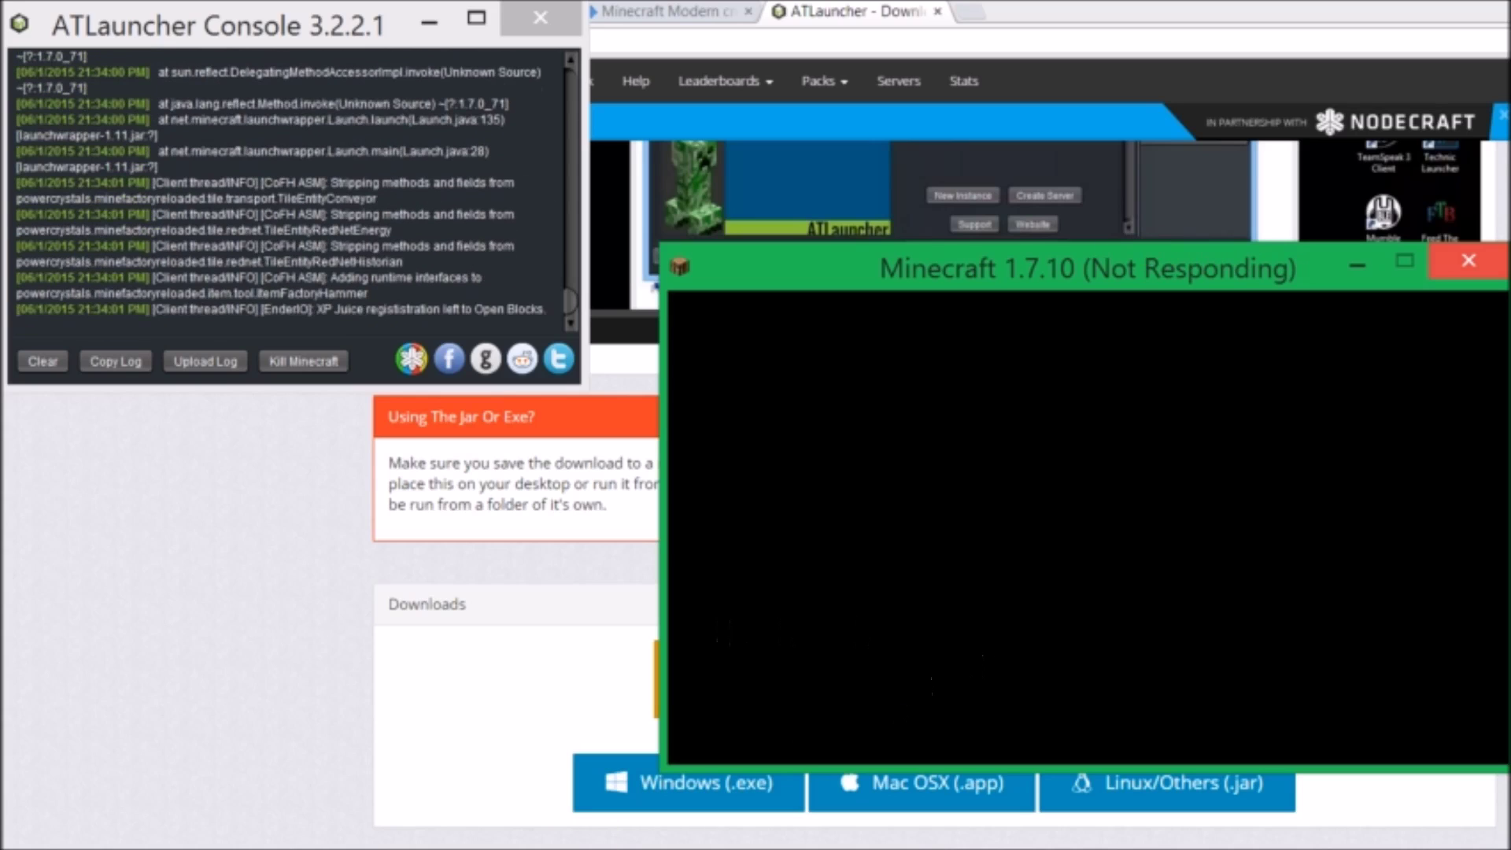
left_click(197, 845)
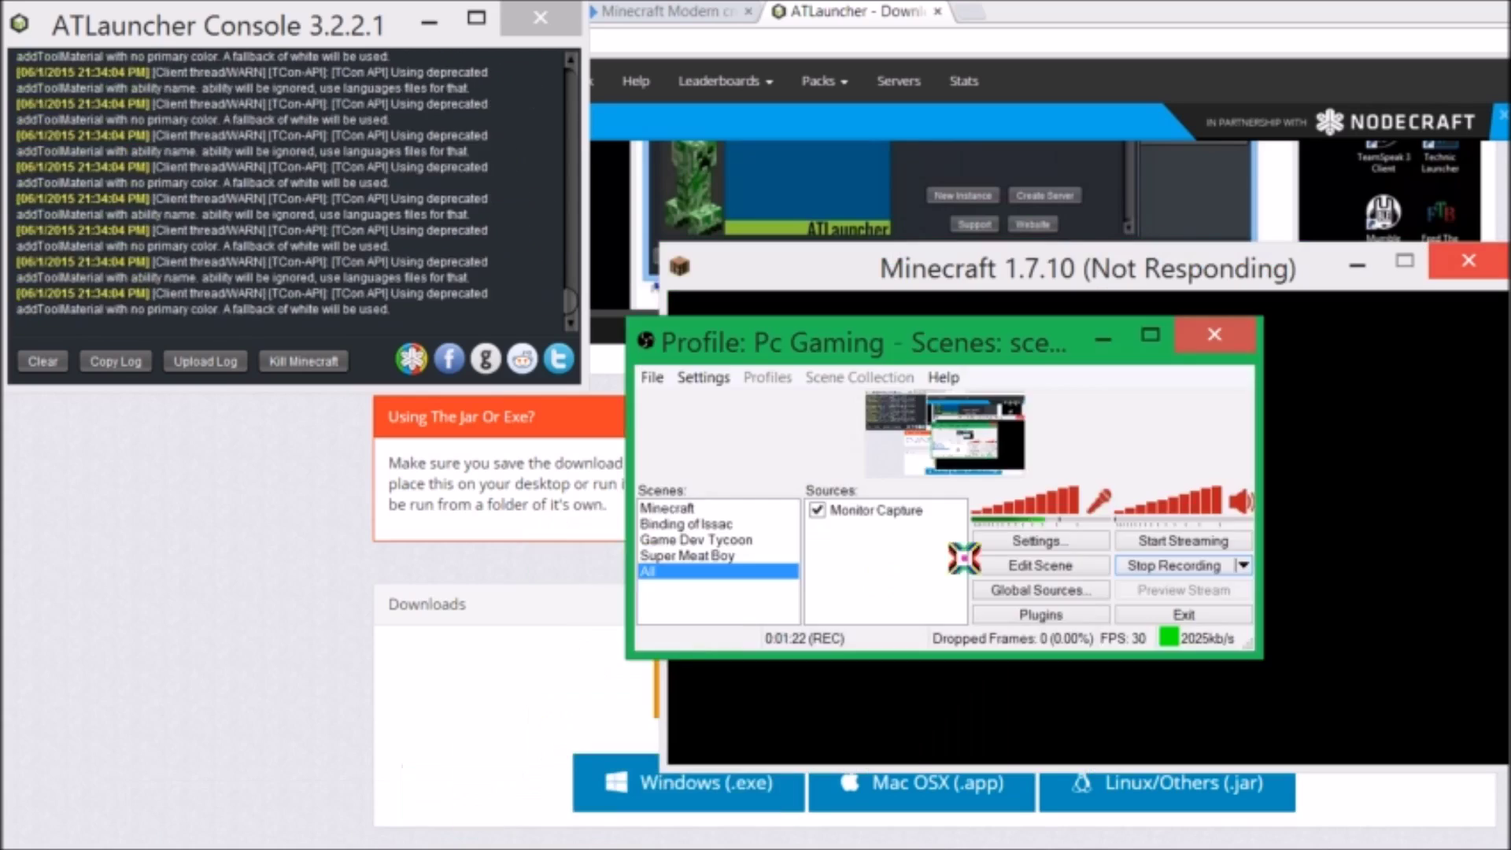
left_click_drag(510, 340, 422, 406)
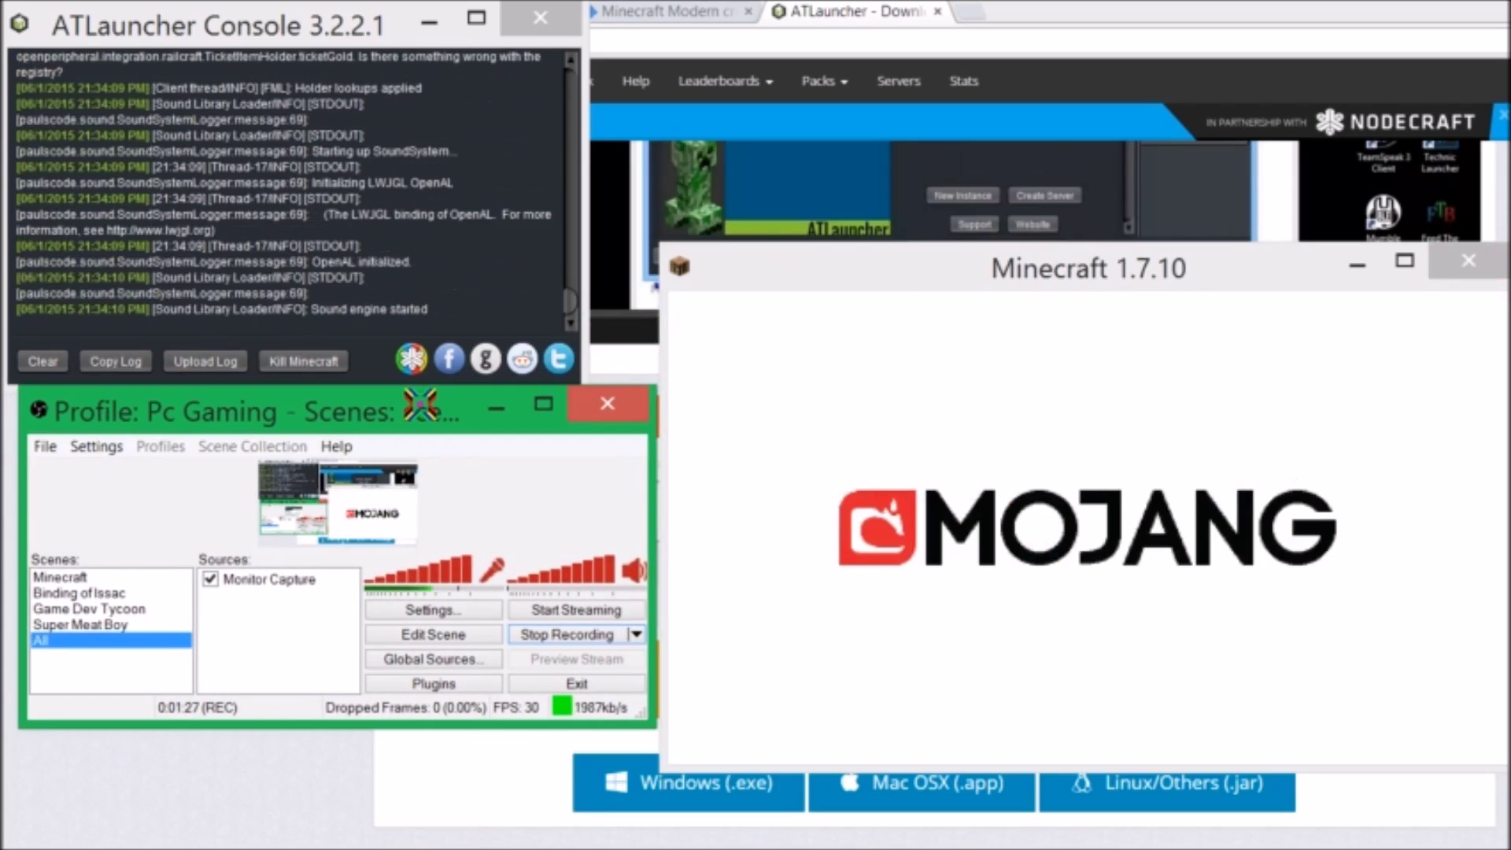
Maximize the Minecraft window and open the singleplayer world selection.
left_click(772, 421)
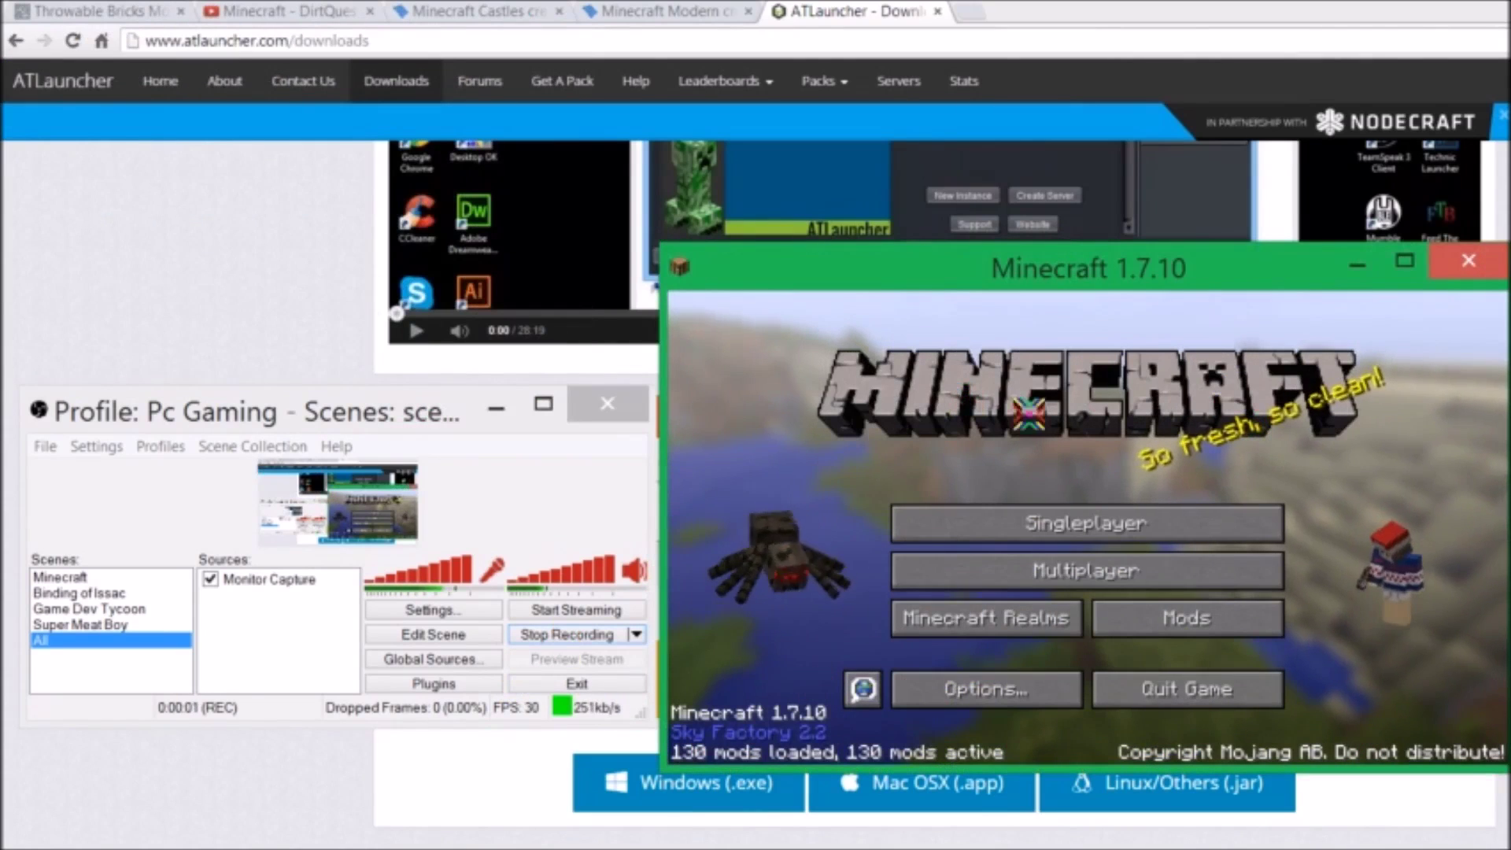
left_click(1404, 260)
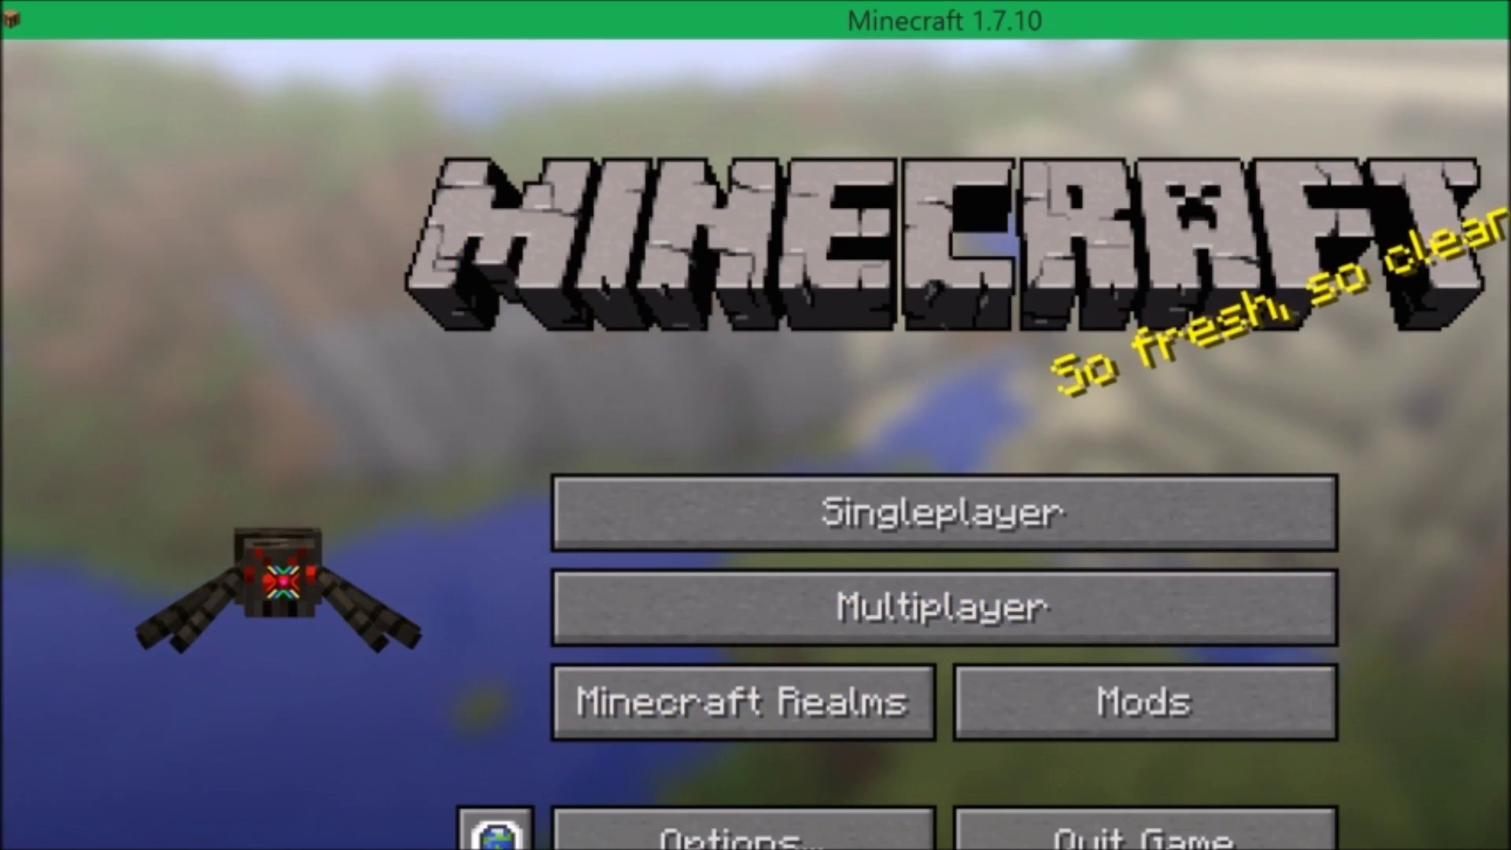
left_click(685, 516)
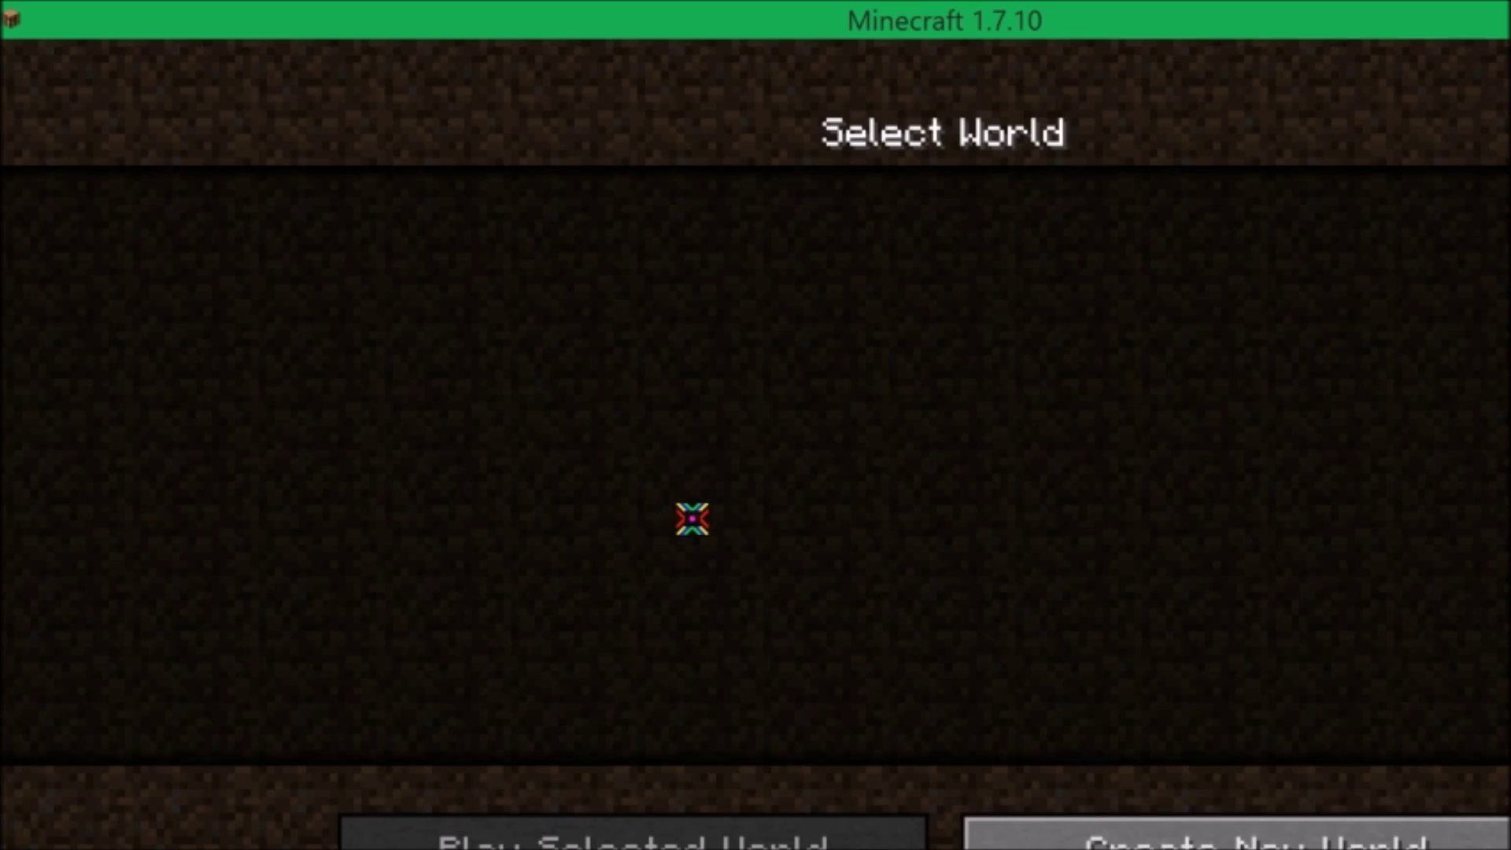
Leave the world selection, view the singleplayer worlds once more and return to the main menu.
key("Escape")
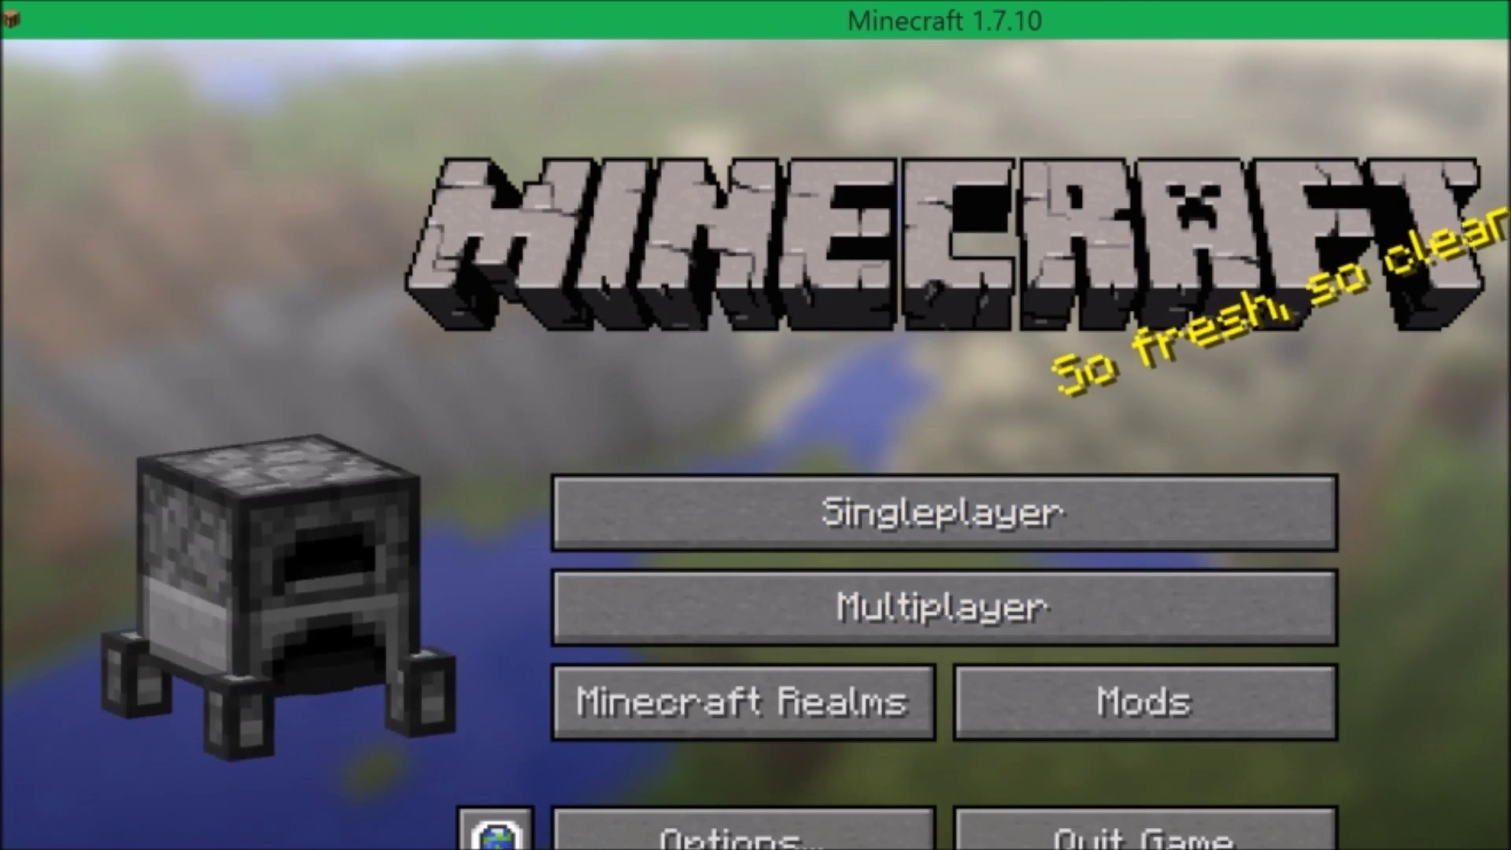
left_click(1273, 533)
key("Escape")
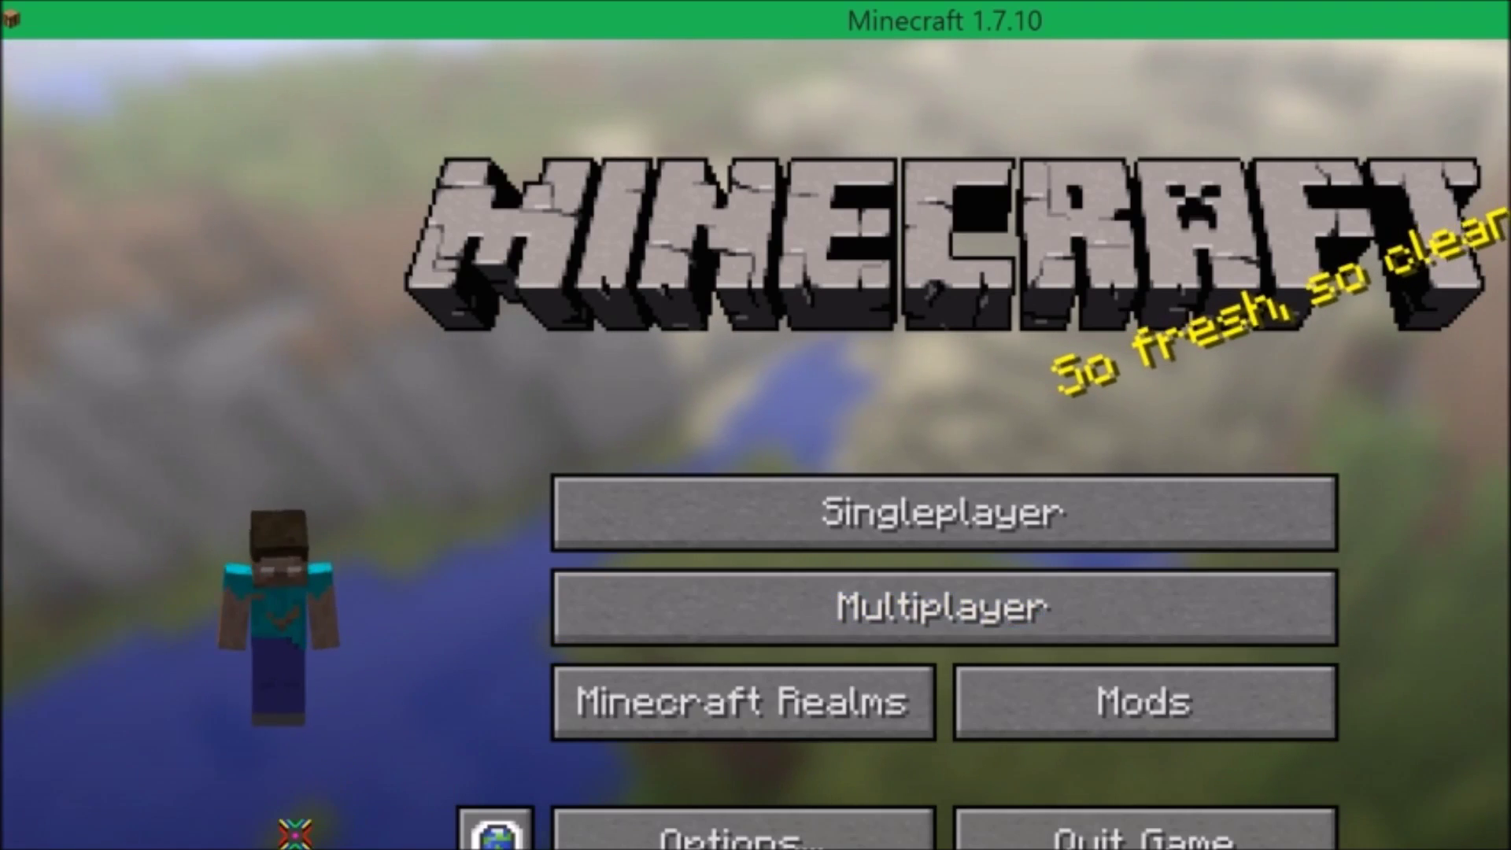
Examine the details of Tinkers' Construct in the installed mod list and return to the main menu.
left_click(1173, 701)
left_click_drag(611, 270, 465, 482)
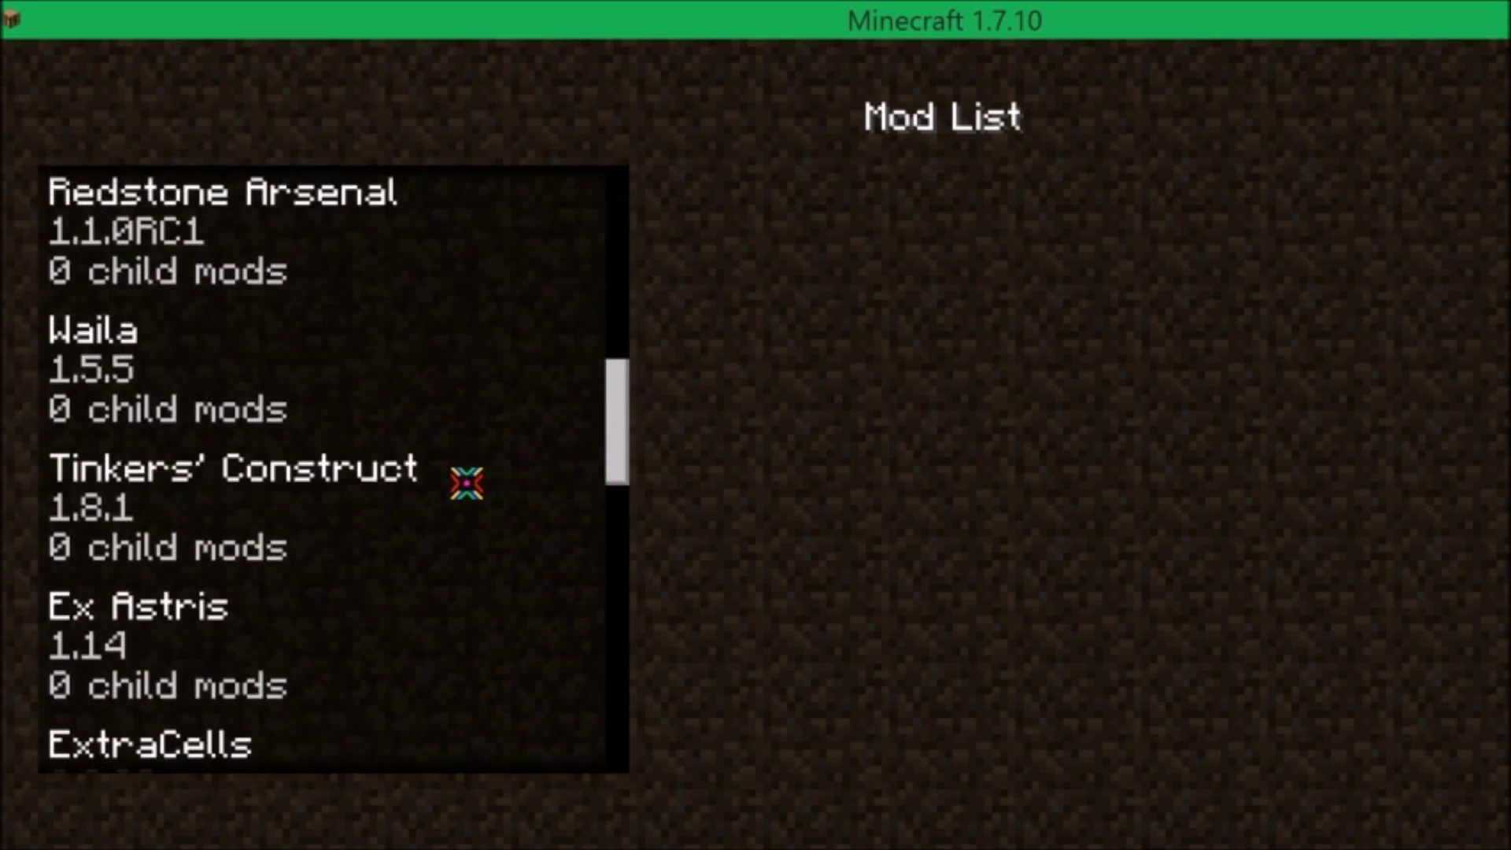
left_click(465, 482)
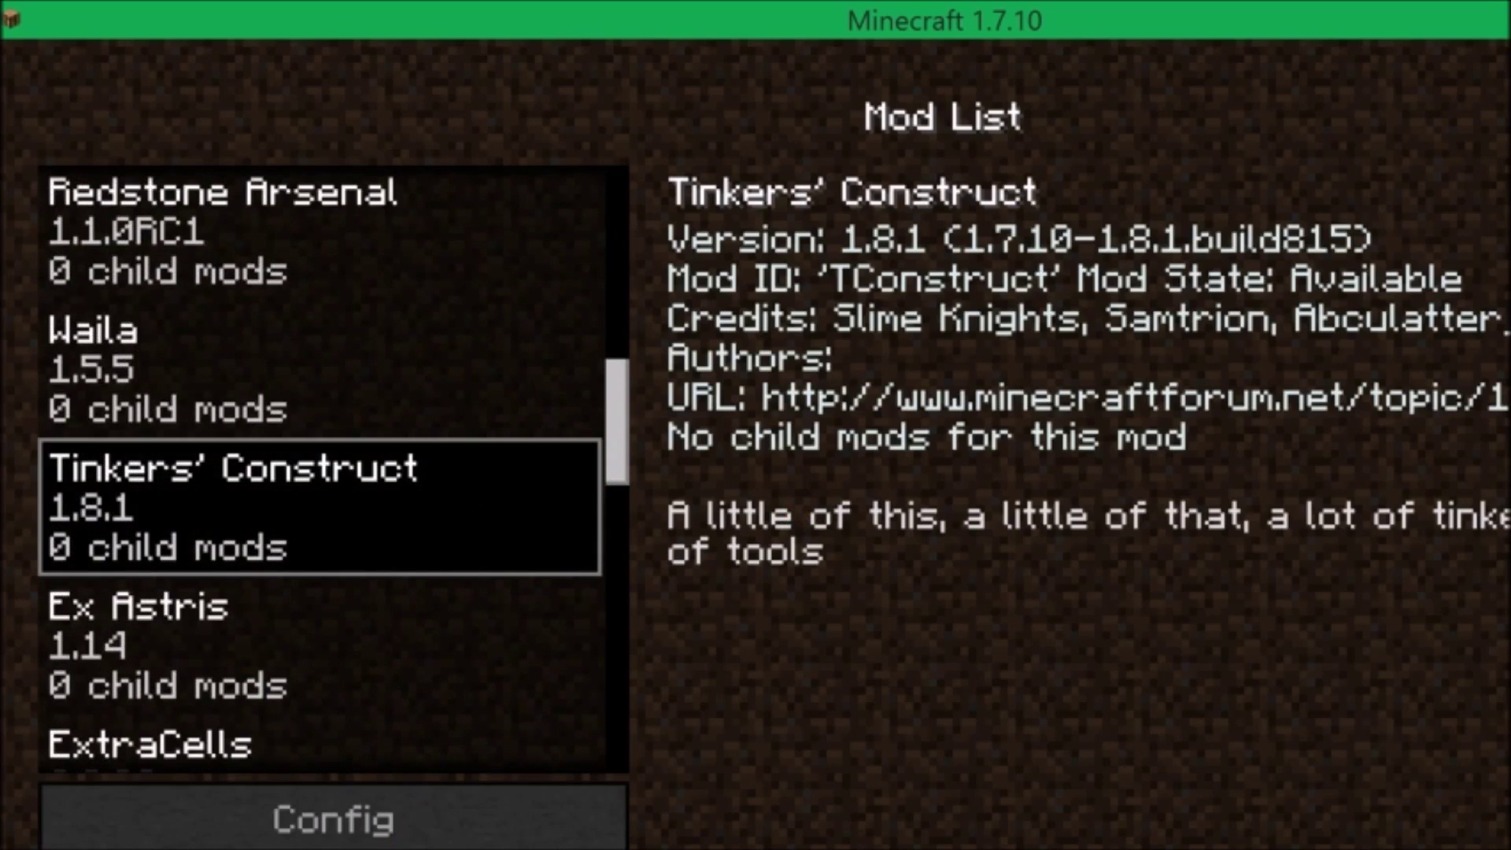
key("Escape")
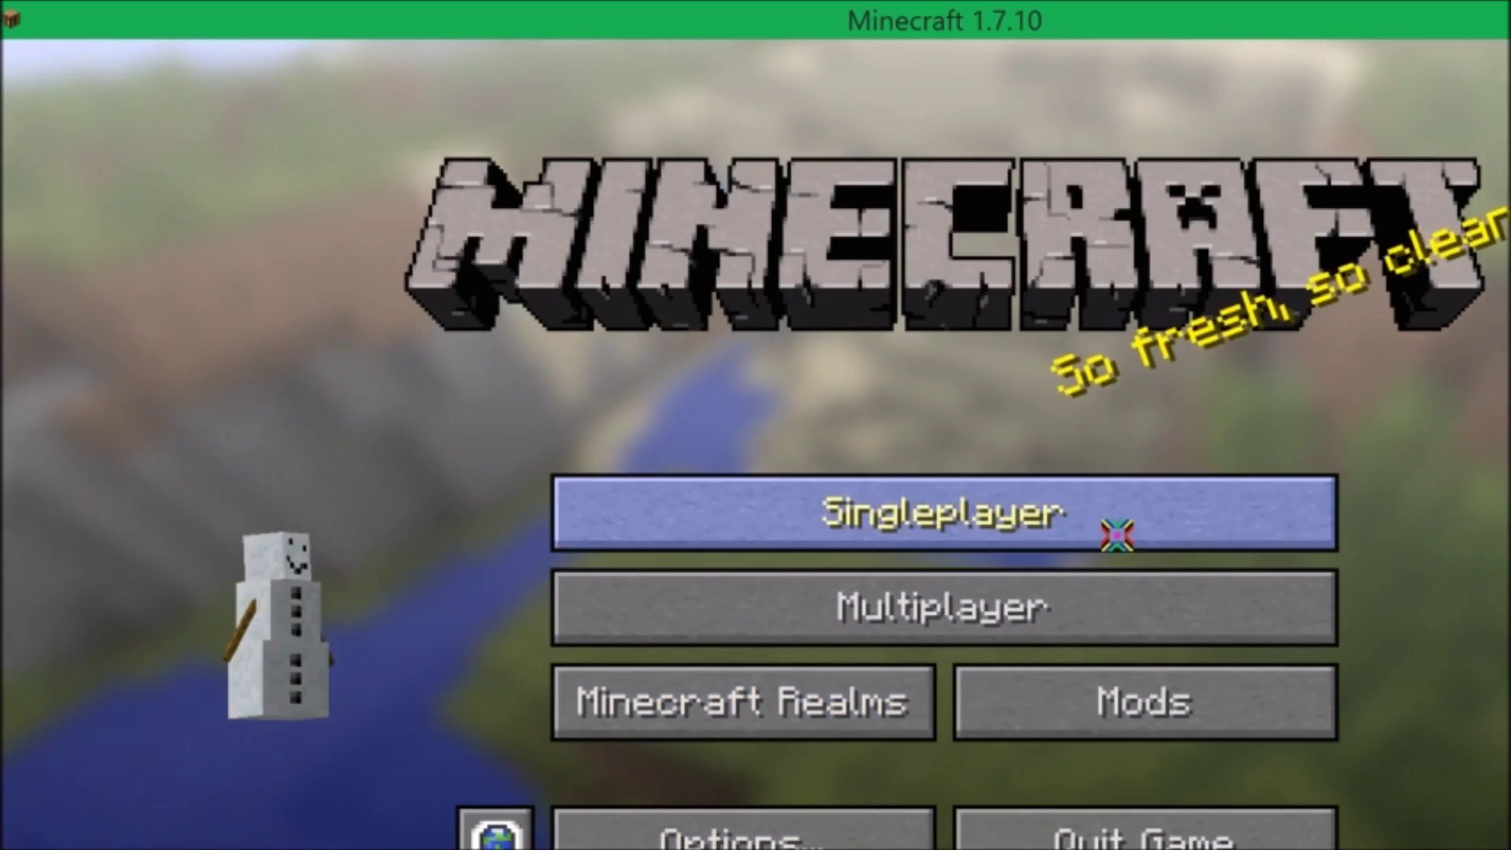
Switch from Minecraft to the recording software's window with the Pc Gaming profile.
key("alt+Tab")
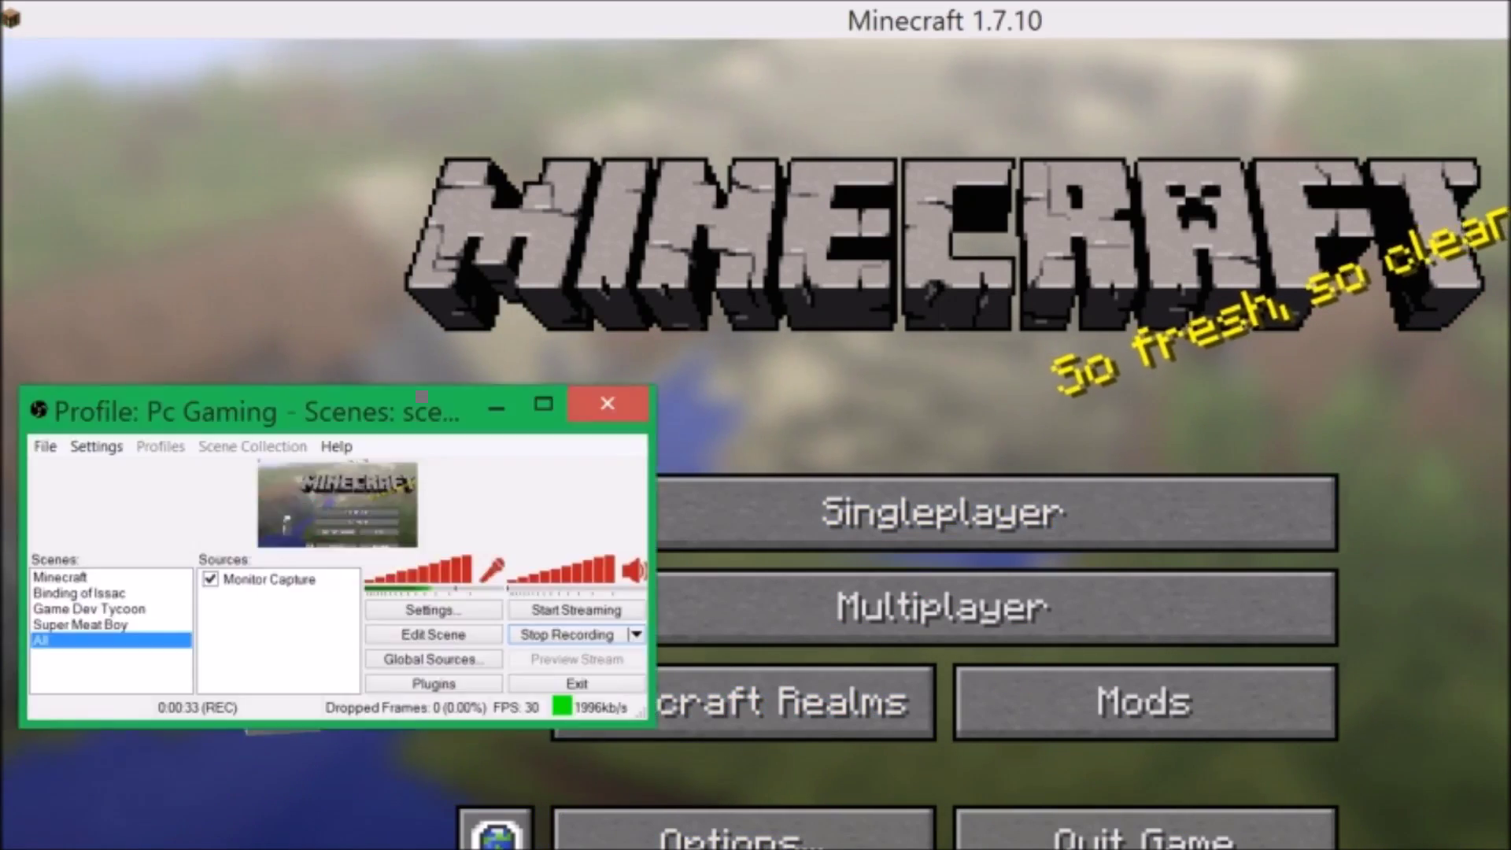